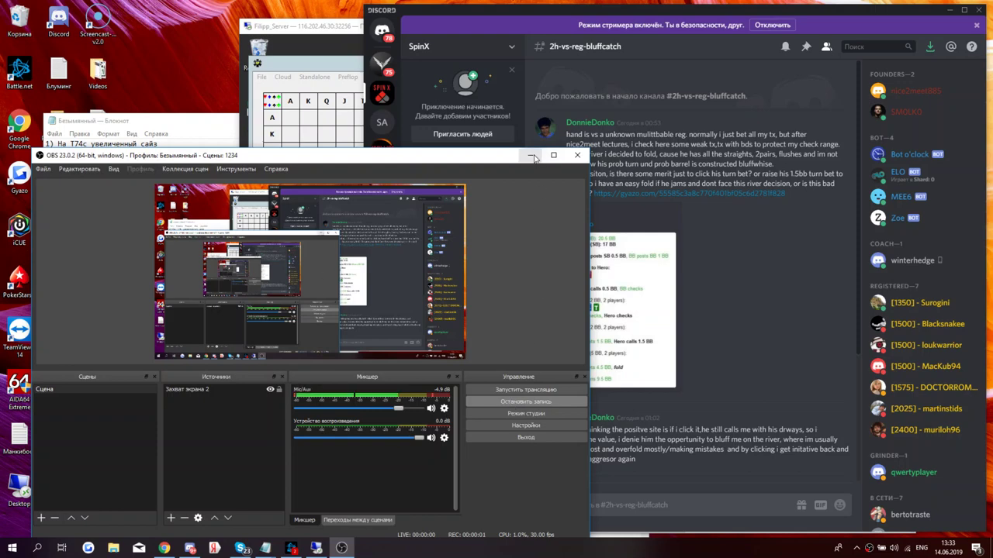
Enlarge the bluffcatch channel's hand-history image where Hero folds to a 4.5 BB river bet.
{"action": "left_click", "coordinate": [530, 155]}
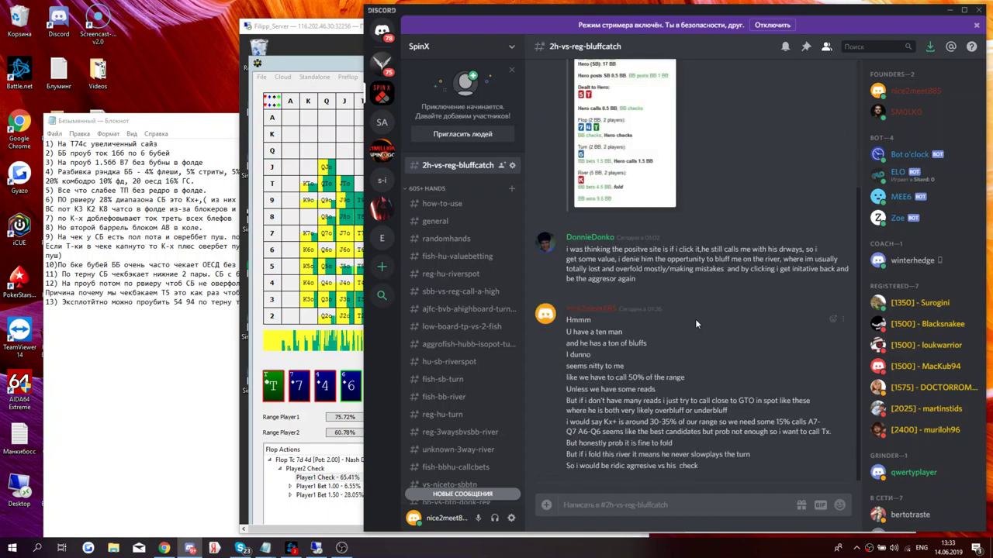
{"action": "scroll", "coordinate": [765, 326], "scroll_direction": "up", "scroll_amount": 3}
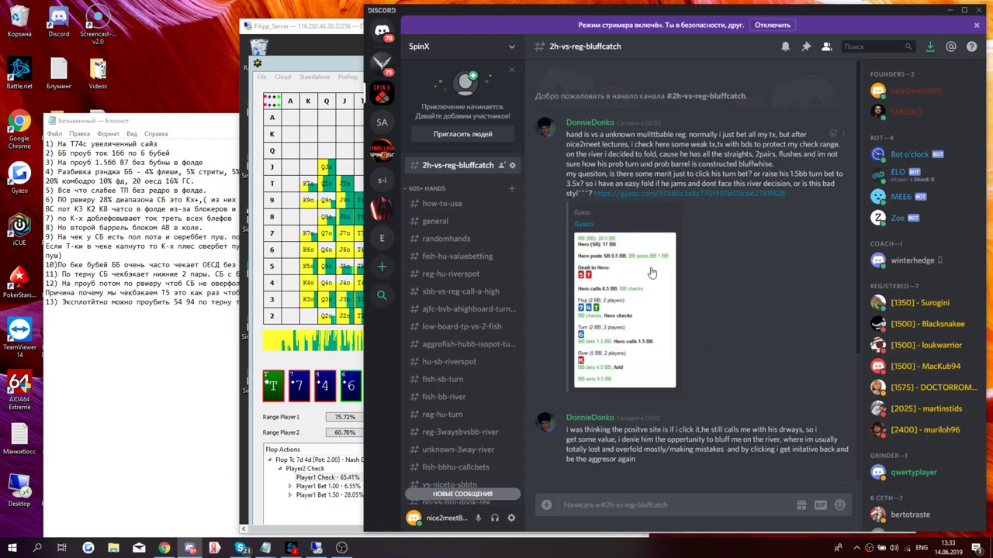
{"action": "left_click", "coordinate": [610, 293]}
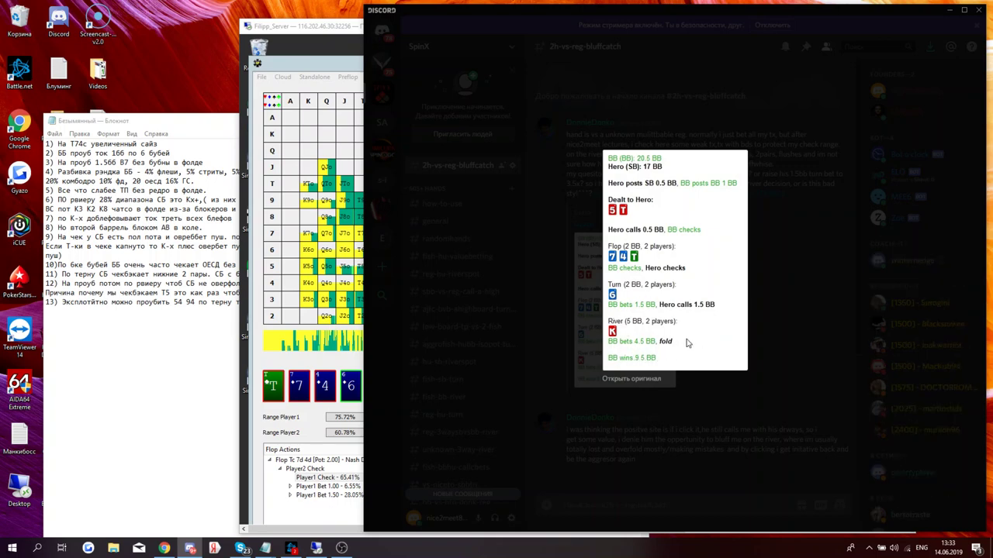
Close the enlarged image to return to the 2h-vs-reg-bluffcatch chat.
{"action": "left_click", "coordinate": [778, 287]}
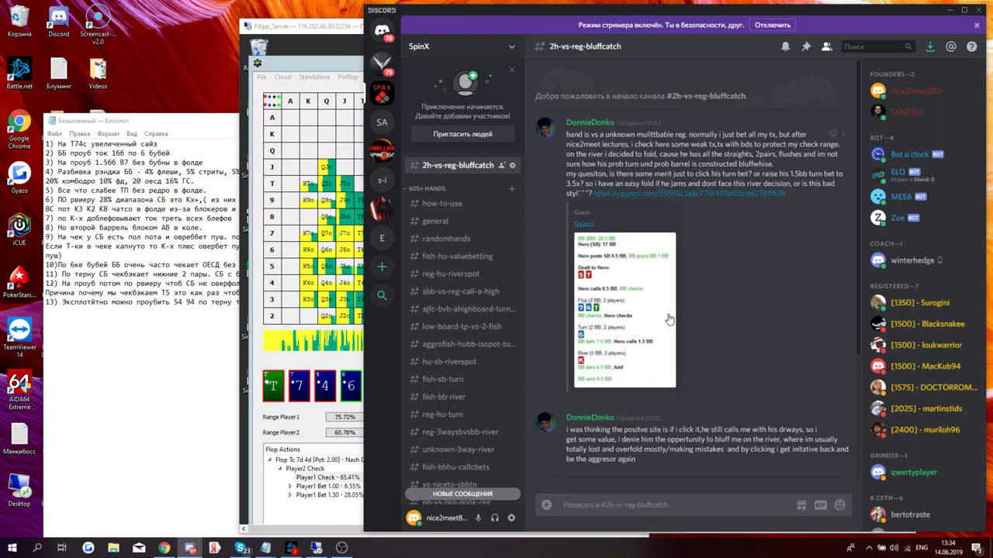
{"action": "scroll", "coordinate": [668, 313], "scroll_direction": "down", "scroll_amount": 3}
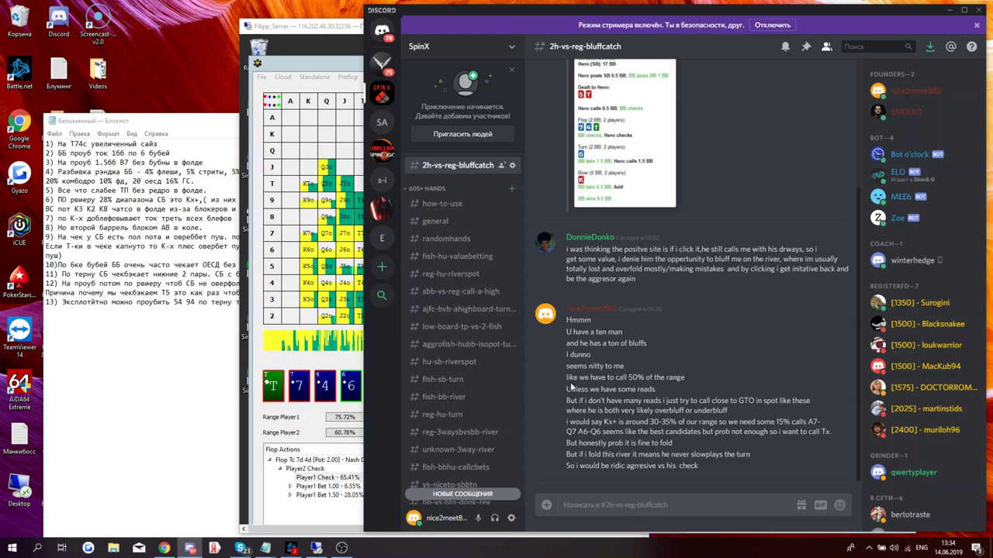
{"action": "scroll", "coordinate": [693, 227], "scroll_direction": "up", "scroll_amount": 3}
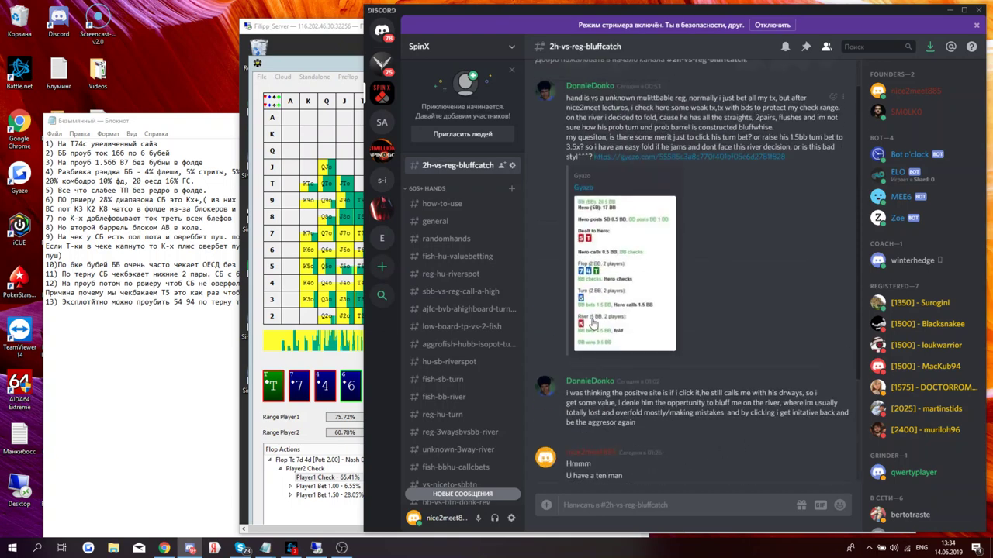
{"action": "scroll", "coordinate": [741, 282], "scroll_direction": "down", "scroll_amount": 3}
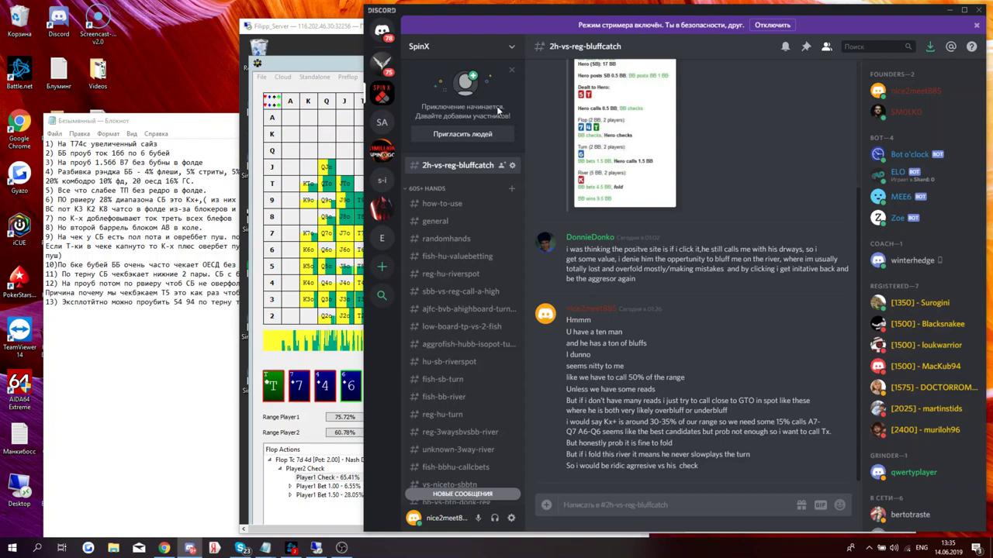
Maximize the remote desktop and show the 'Player1 Check - 65.41%' flop strategy in the Tc7d4d solution.
{"action": "left_click", "coordinate": [322, 30]}
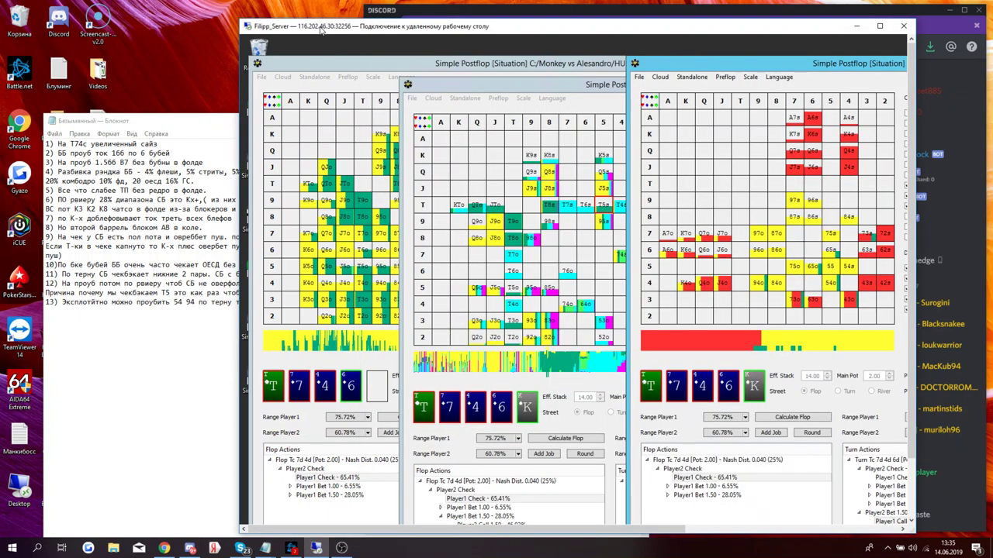
{"action": "left_click", "coordinate": [880, 25]}
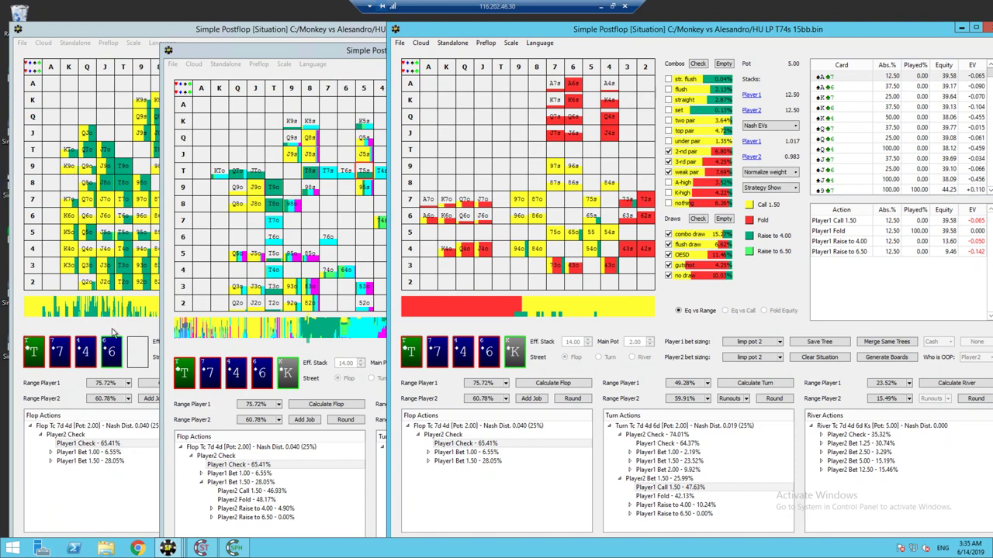
{"action": "left_click", "coordinate": [113, 332]}
{"action": "left_click", "coordinate": [112, 442]}
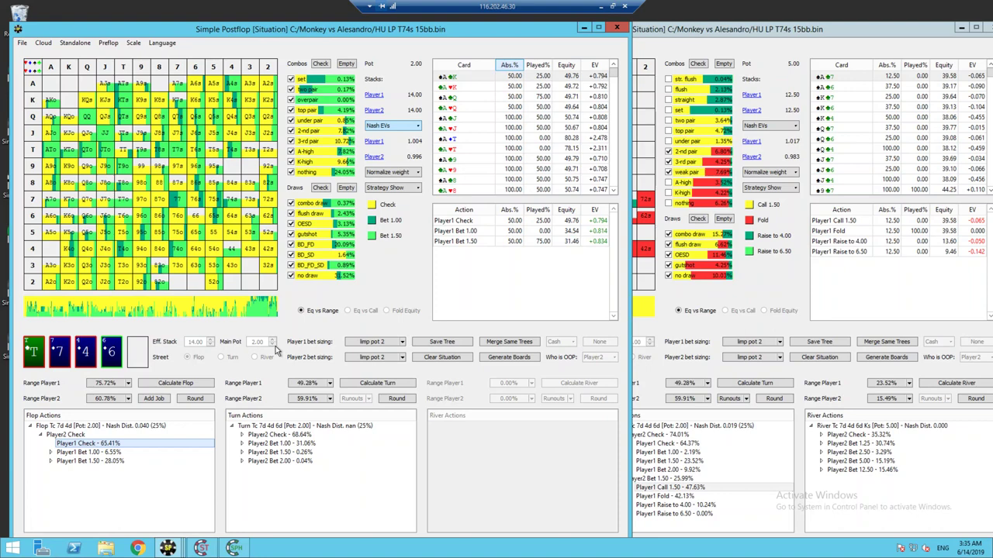
Clear the Combos filters, review top pair, 2nd pair and A-high, then keep only 'nothing' hands.
{"action": "left_click", "coordinate": [345, 64]}
{"action": "left_click", "coordinate": [316, 110]}
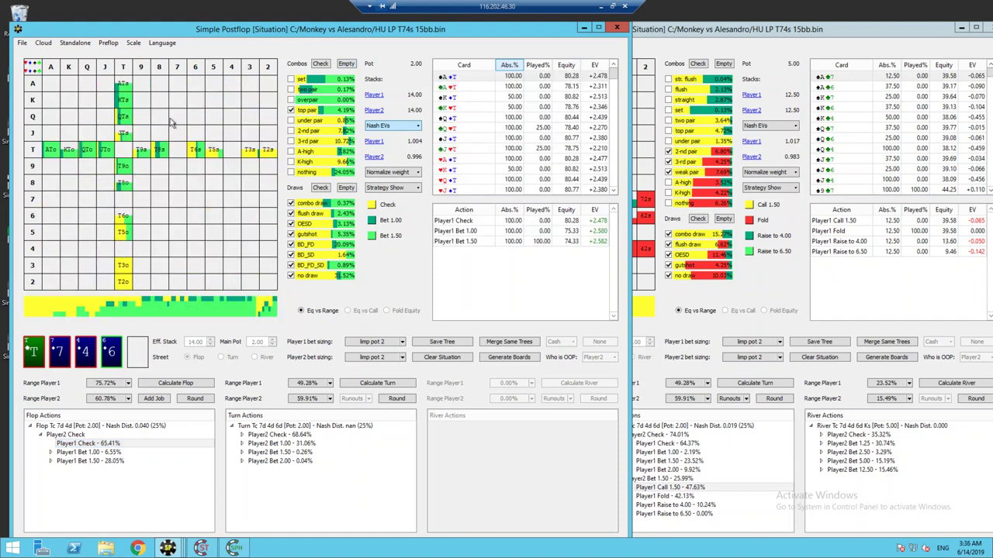
{"action": "left_click", "coordinate": [314, 113]}
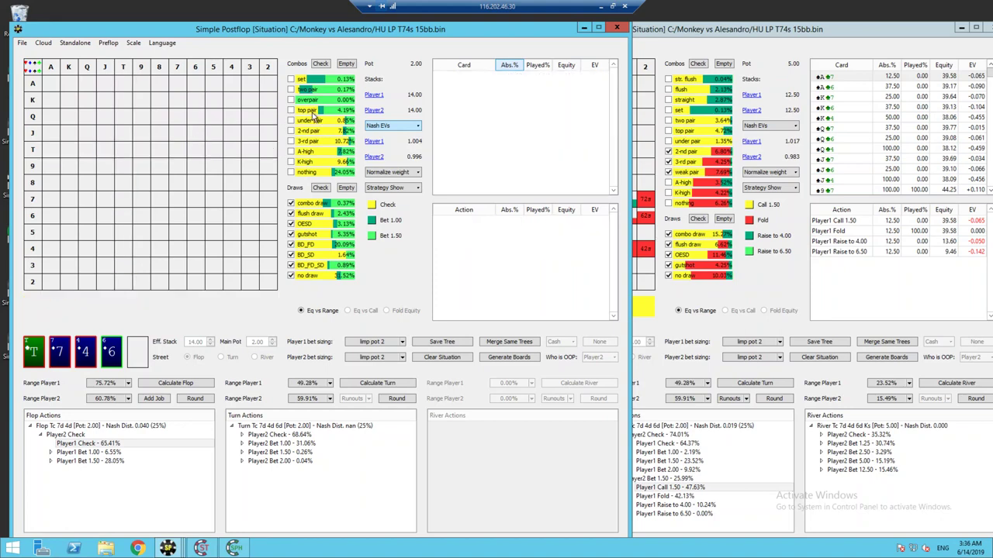
{"action": "left_click", "coordinate": [336, 132]}
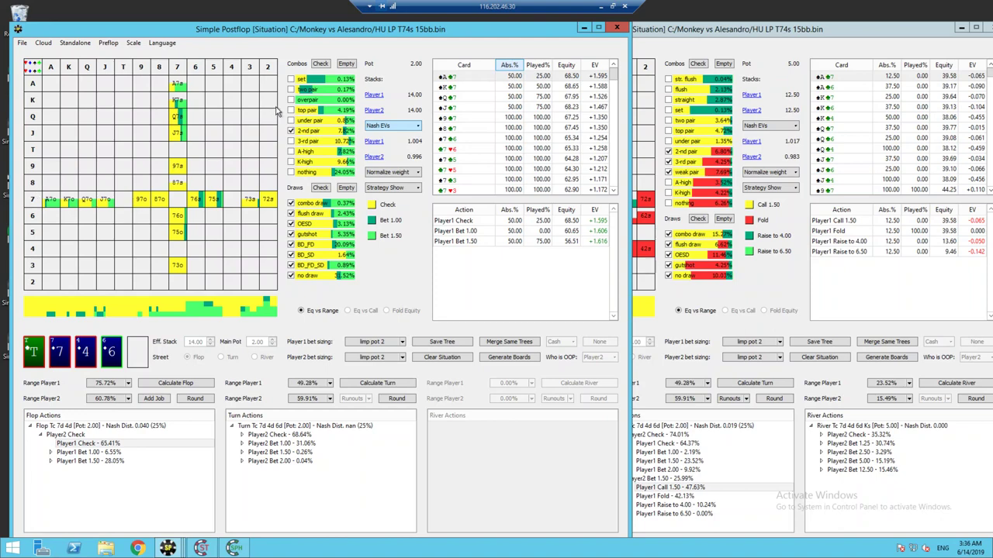
{"action": "left_click", "coordinate": [292, 130]}
{"action": "left_click", "coordinate": [319, 153]}
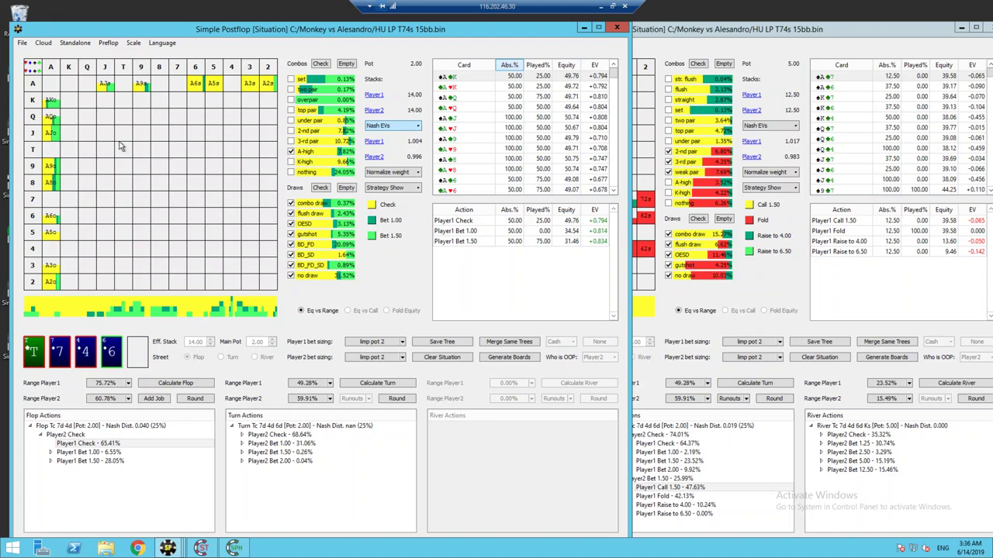
{"action": "left_click", "coordinate": [325, 153]}
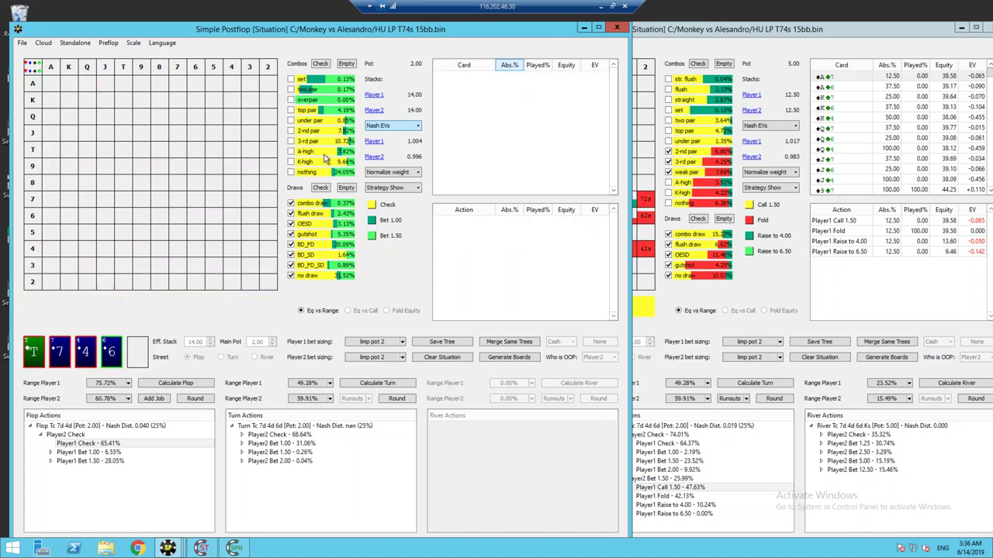
{"action": "left_click", "coordinate": [329, 173]}
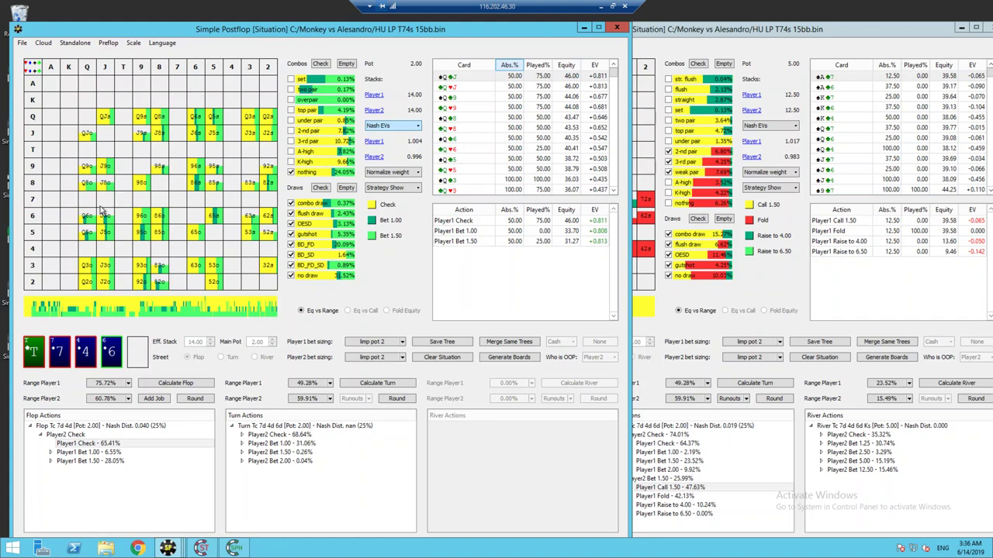
Filter the flop check range to backdoor flush draws, adding K-high and A-high hands.
{"action": "left_click", "coordinate": [347, 189]}
{"action": "left_click", "coordinate": [326, 245]}
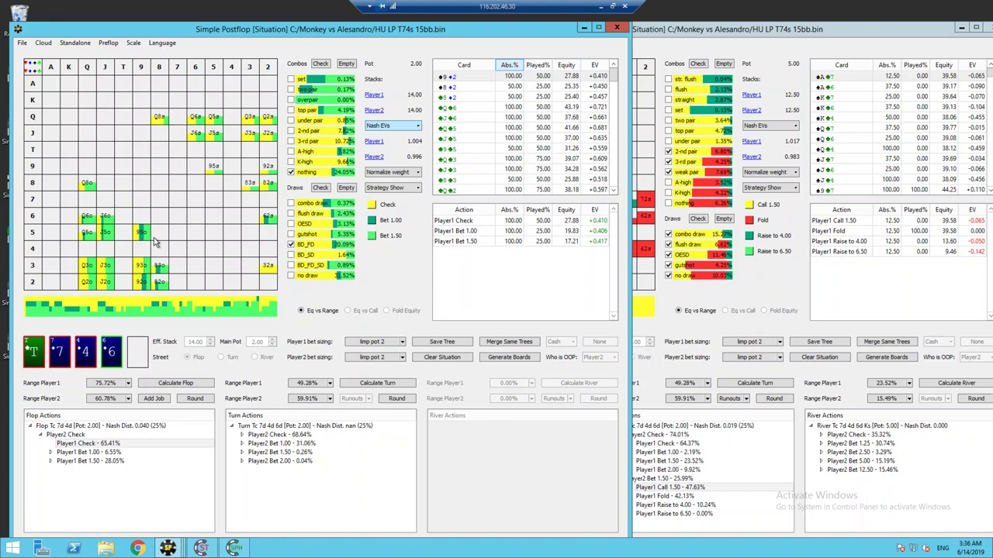
{"action": "left_click", "coordinate": [301, 162]}
{"action": "left_click", "coordinate": [307, 153]}
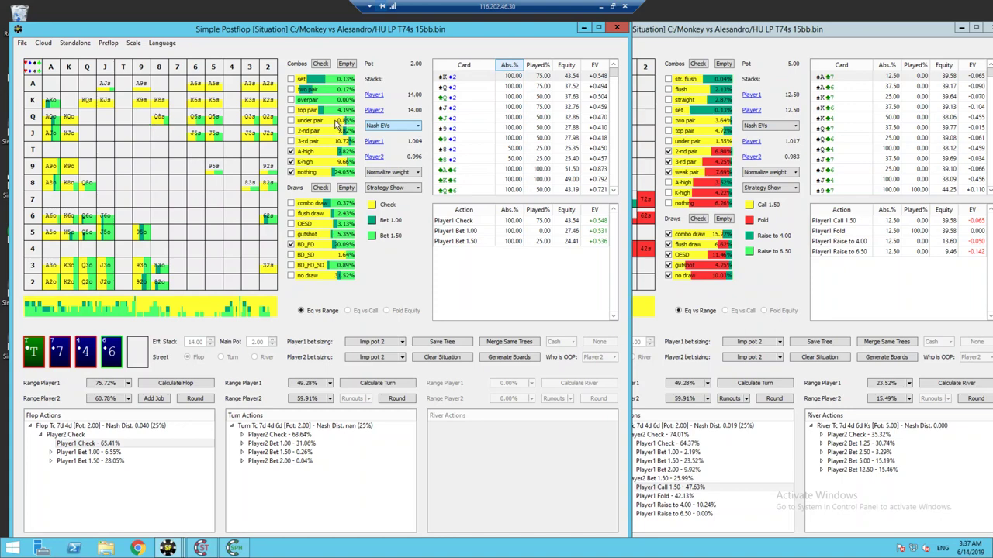
Inspect the J6s and J6o combos, including J♥6♦ and J♠6♠, then re-include all made hands.
{"action": "left_click", "coordinate": [202, 136]}
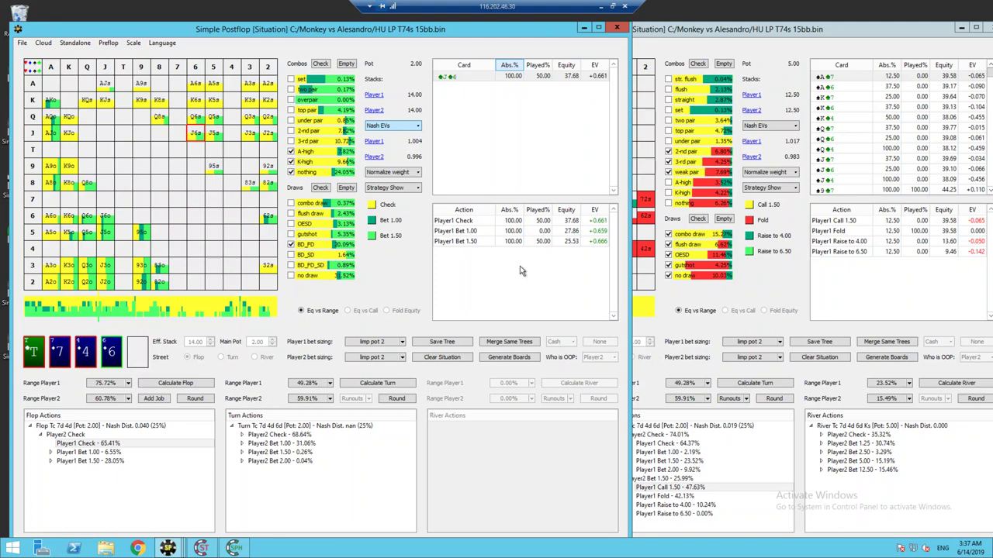
{"action": "left_click", "coordinate": [105, 218]}
{"action": "left_click", "coordinate": [457, 97]}
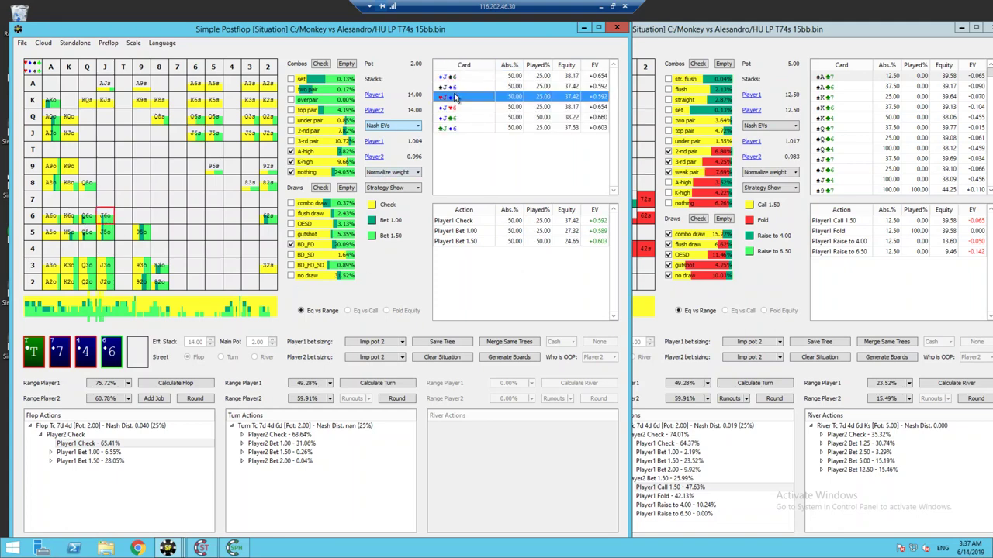
{"action": "left_click", "coordinate": [443, 77]}
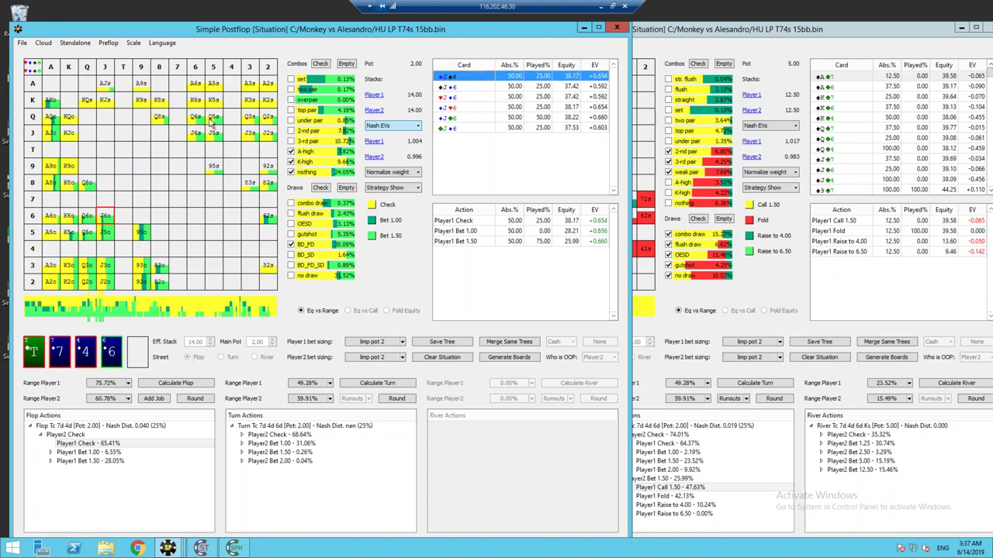
{"action": "left_click", "coordinate": [320, 65]}
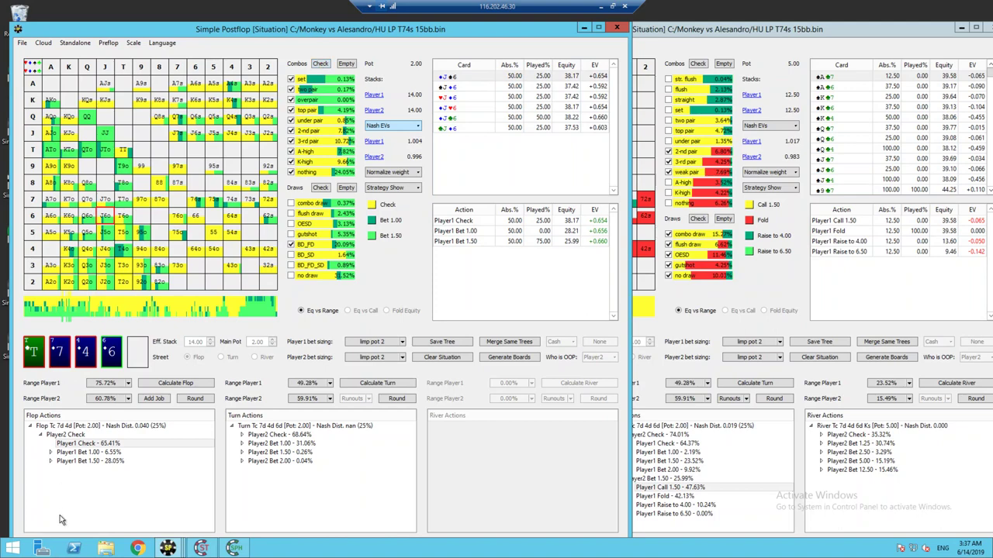
Show the 'Player2 Bet 1.00 - 31.06%' turn spot with every draw category included.
{"action": "left_click", "coordinate": [327, 445]}
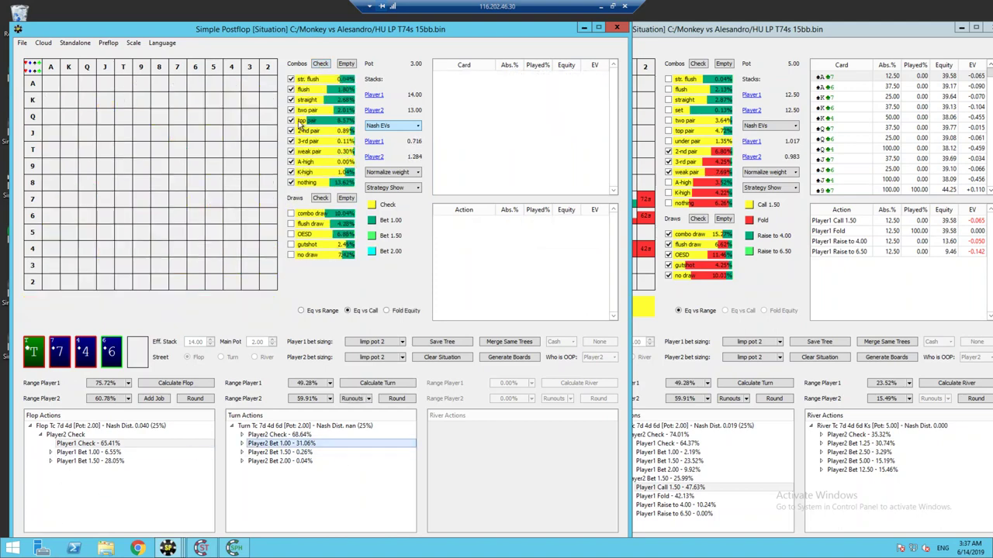
{"action": "left_click", "coordinate": [321, 199]}
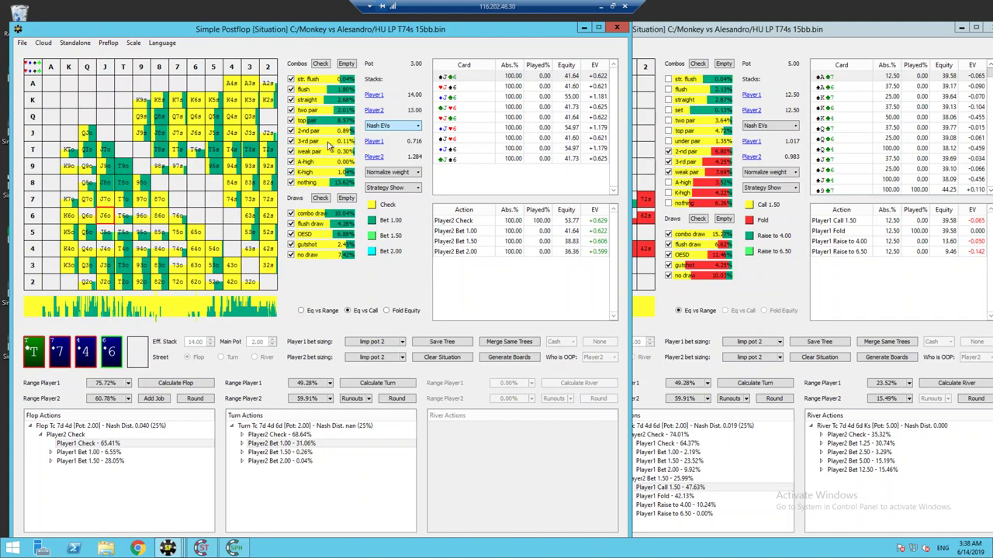
View Player1's 1.00 turn bet after Player2 checks, filtered to two pair, then restore all made hands.
{"action": "left_click", "coordinate": [241, 434]}
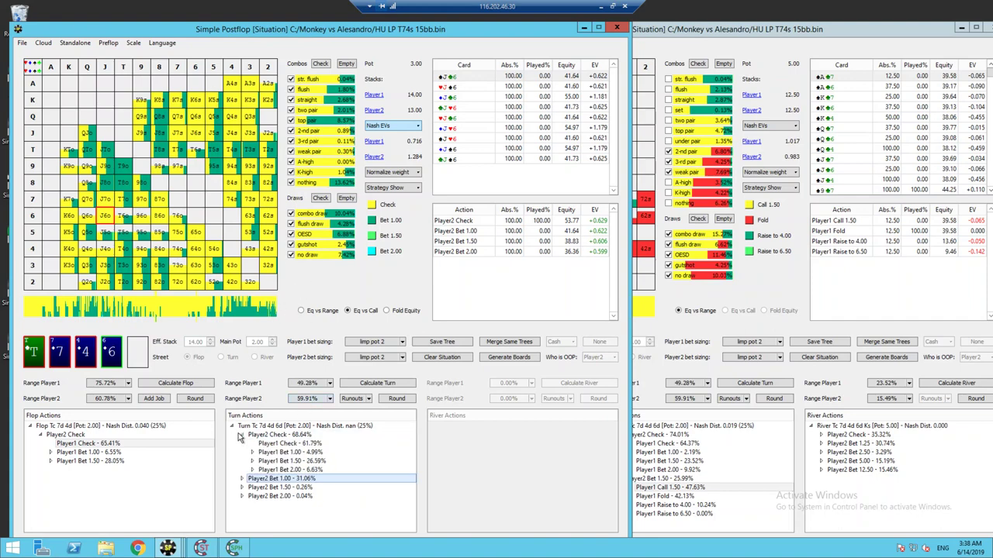
{"action": "left_click", "coordinate": [290, 452]}
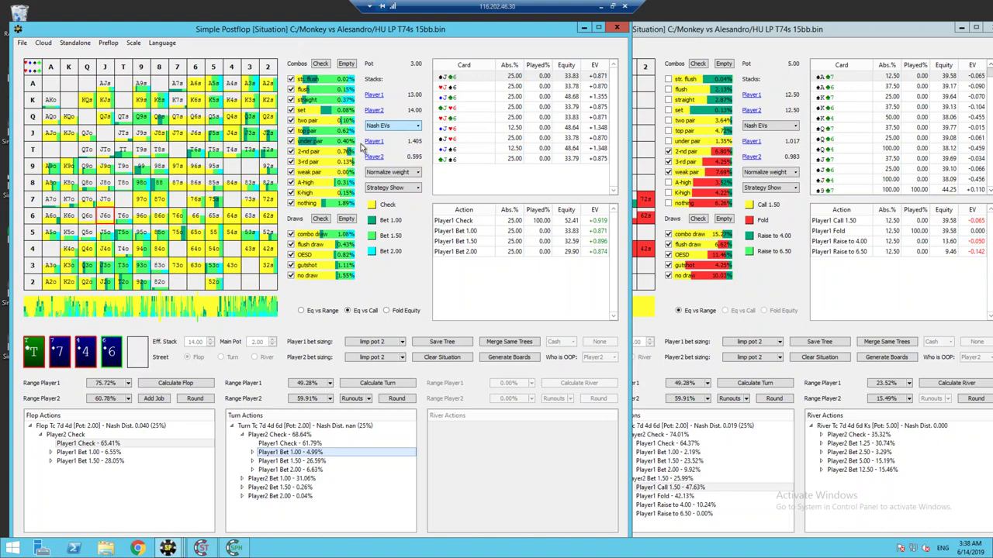
{"action": "left_click", "coordinate": [347, 63]}
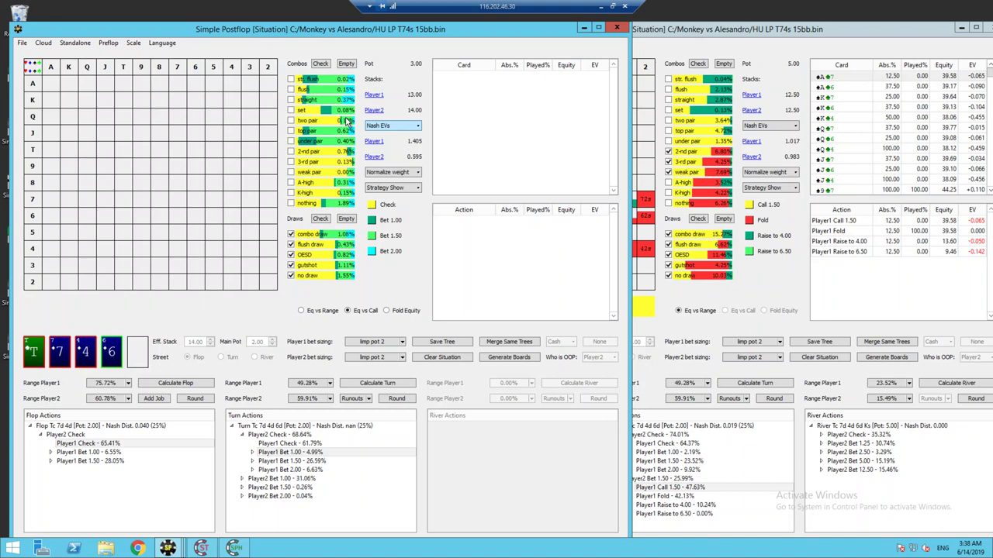
{"action": "left_click", "coordinate": [336, 123]}
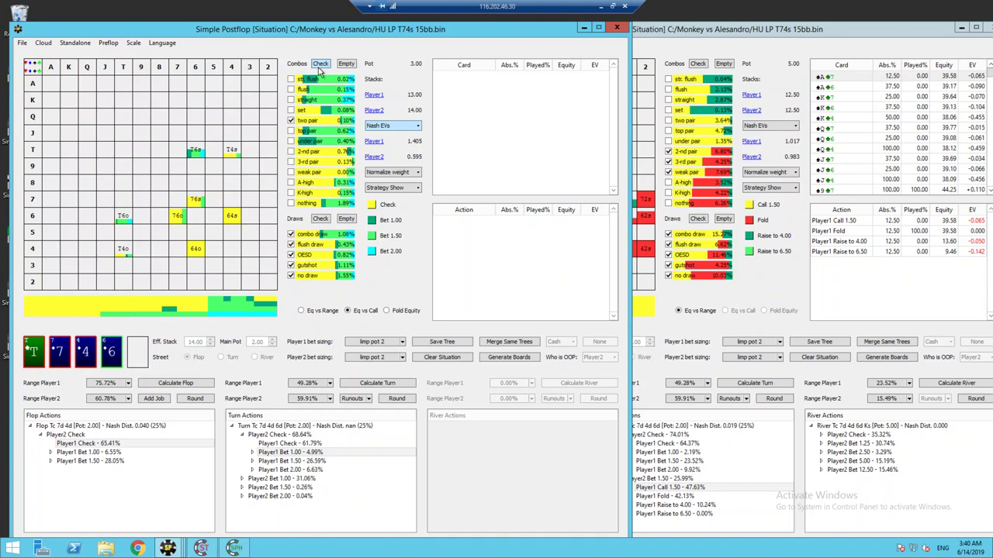
{"action": "left_click", "coordinate": [319, 68]}
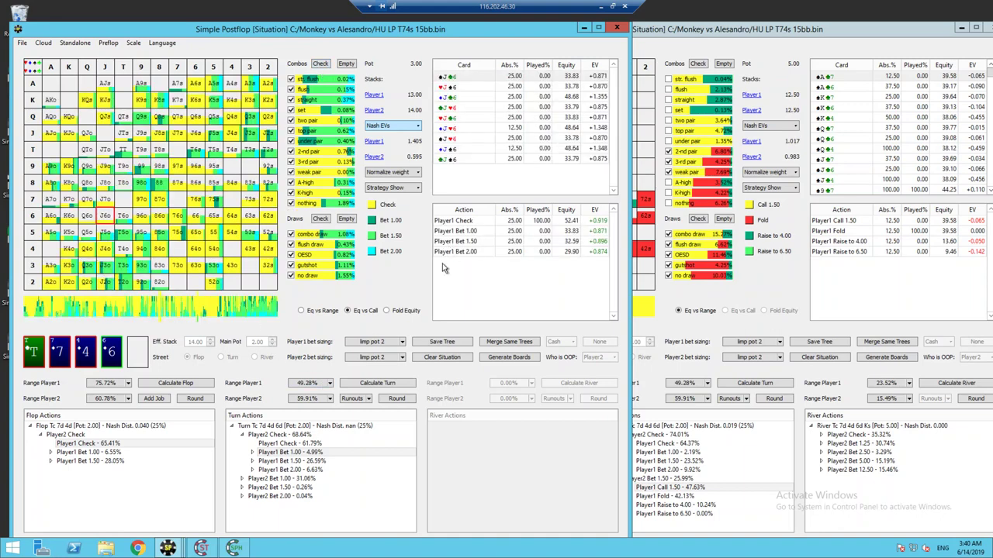
Collapse the Player2 Check turn branch and bring the second solution window forward.
{"action": "left_click", "coordinate": [250, 436]}
{"action": "left_click", "coordinate": [242, 435]}
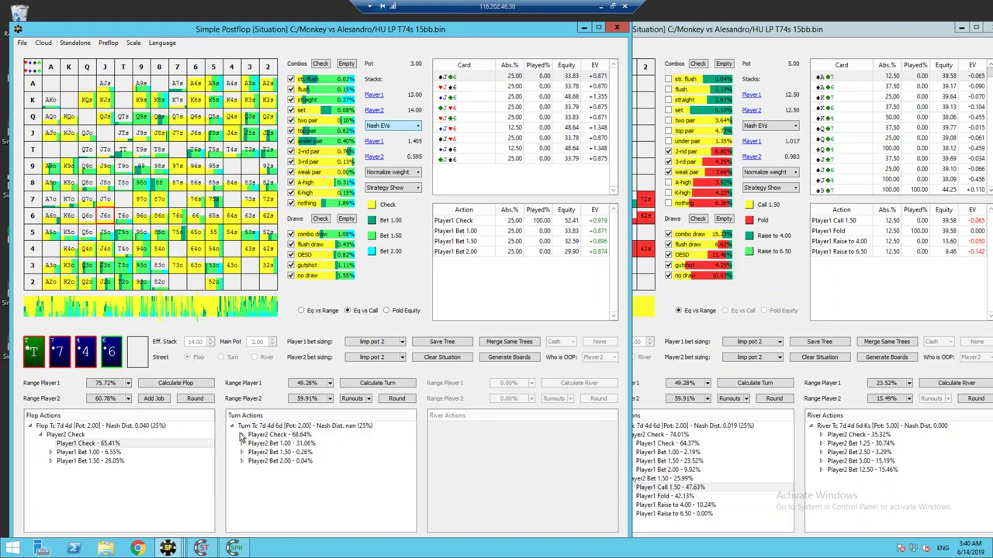
{"action": "left_click", "coordinate": [680, 30]}
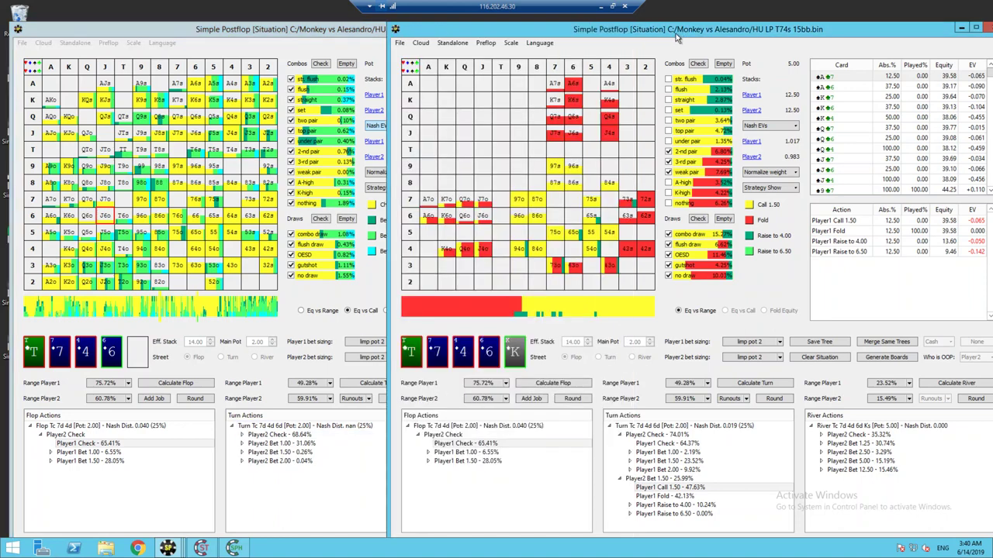
Show Player2's 1.50 turn bet range with all made hands, then switch to the first window to compare.
{"action": "left_click", "coordinate": [674, 479]}
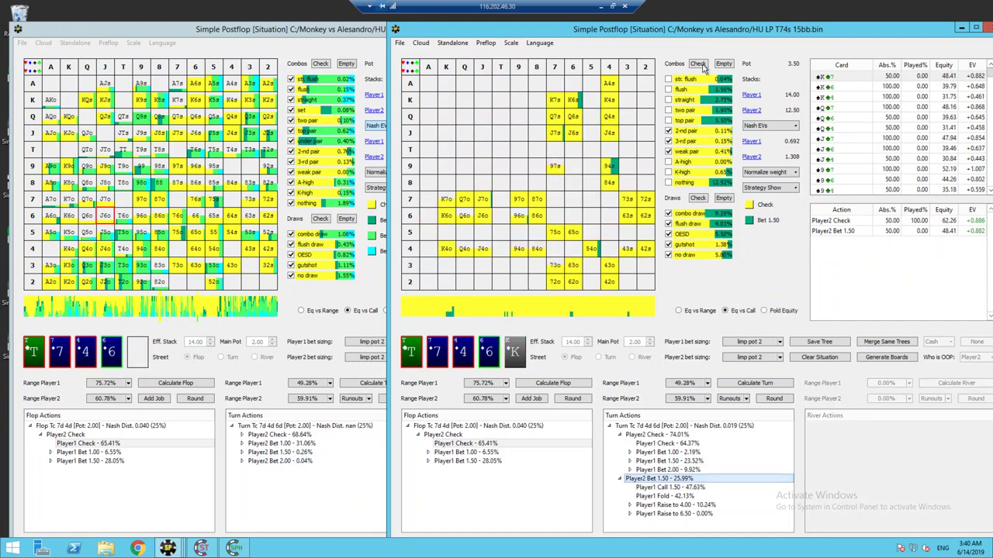
{"action": "left_click", "coordinate": [698, 65]}
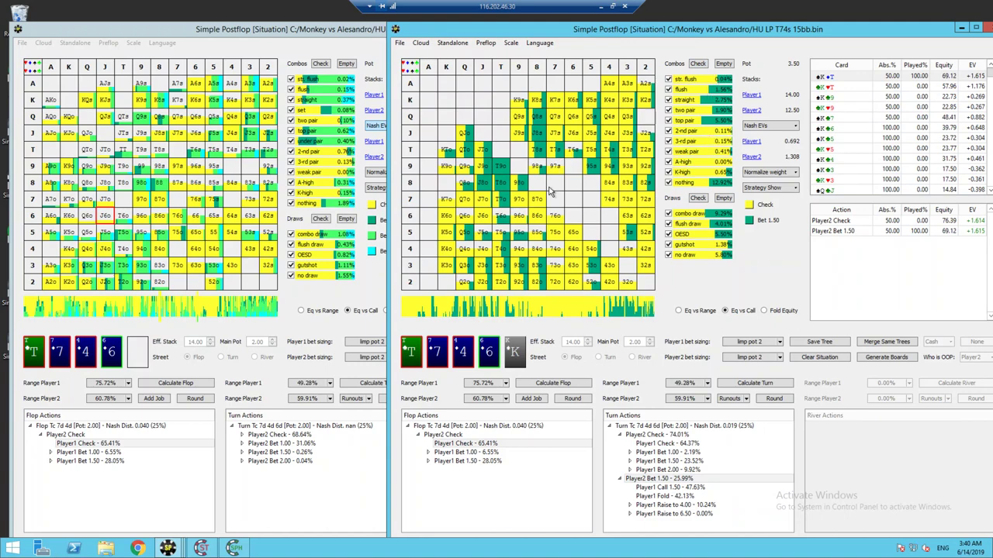
{"action": "left_click", "coordinate": [314, 452]}
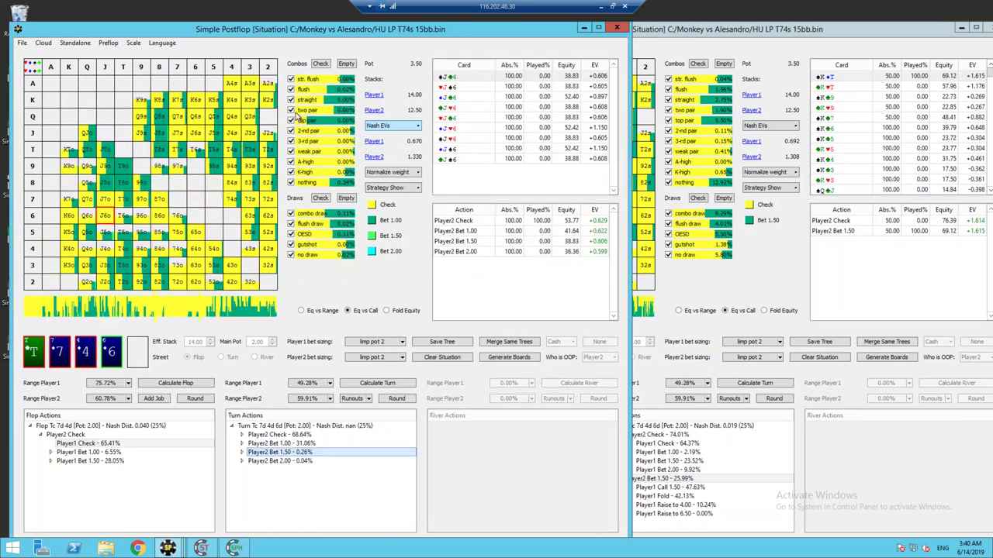
In the second tree, limit Player2's 1.50 bet range to 'nothing' hands, trying flush draws then OESD.
{"action": "left_click", "coordinate": [723, 65]}
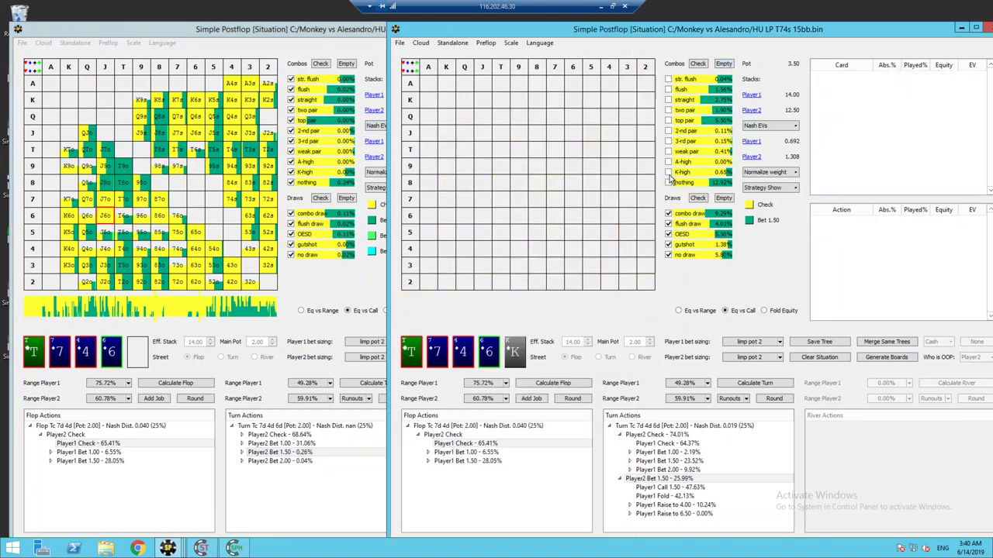
{"action": "left_click", "coordinate": [680, 183]}
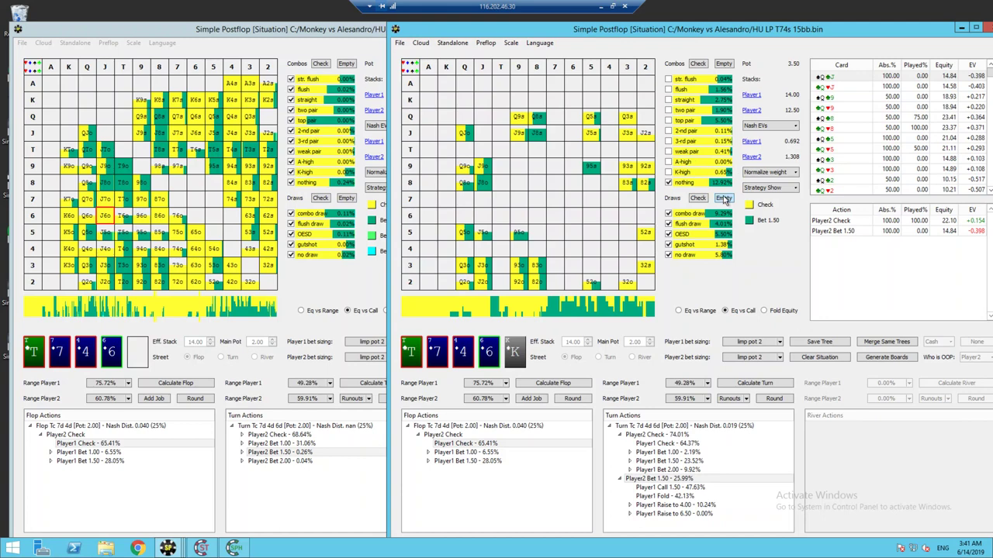
{"action": "left_click", "coordinate": [722, 198]}
{"action": "left_click", "coordinate": [678, 224]}
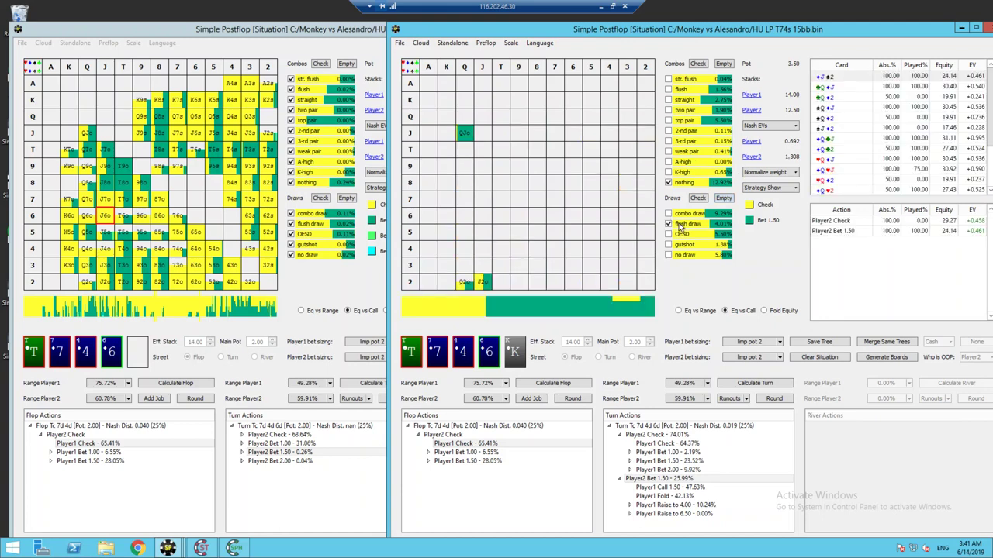
{"action": "left_click", "coordinate": [679, 224]}
{"action": "left_click", "coordinate": [681, 234]}
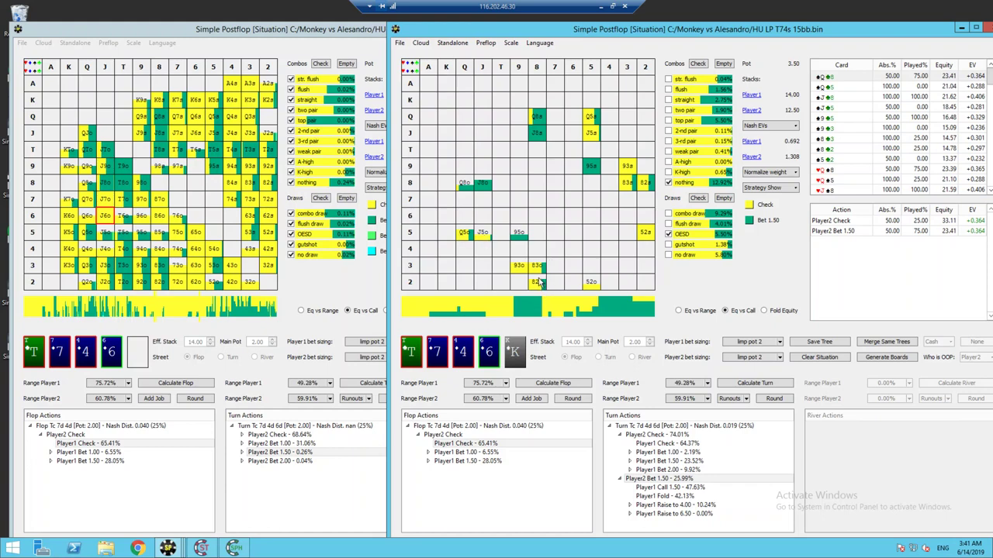
Inspect the individual 82s combos and toggle the OESD filter off and back on.
{"action": "left_click", "coordinate": [538, 282]}
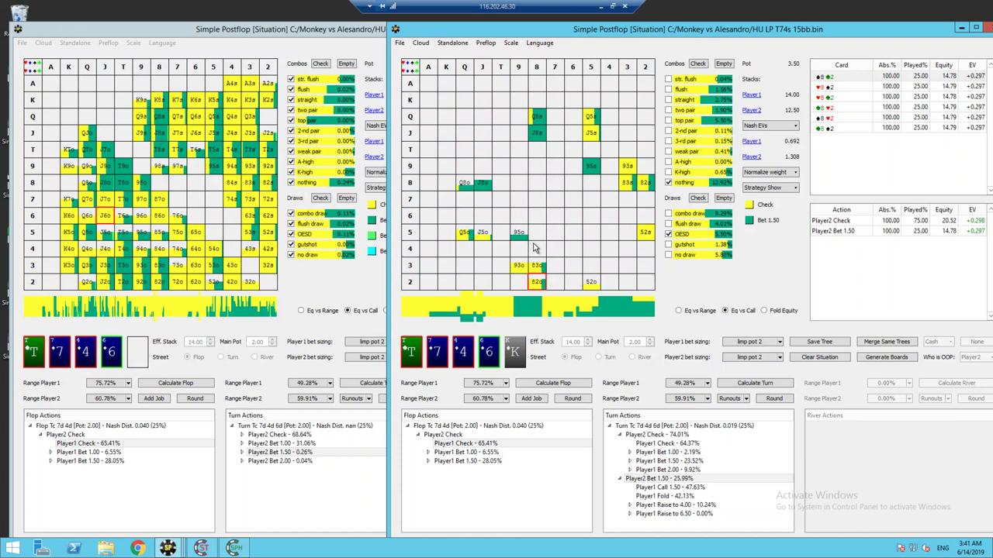
{"action": "left_click", "coordinate": [679, 234]}
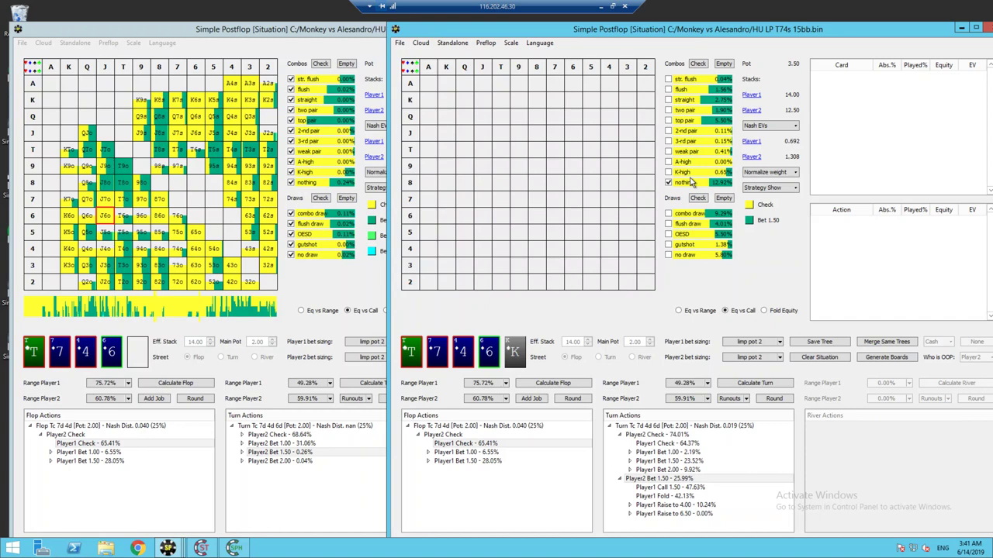
{"action": "left_click", "coordinate": [682, 235]}
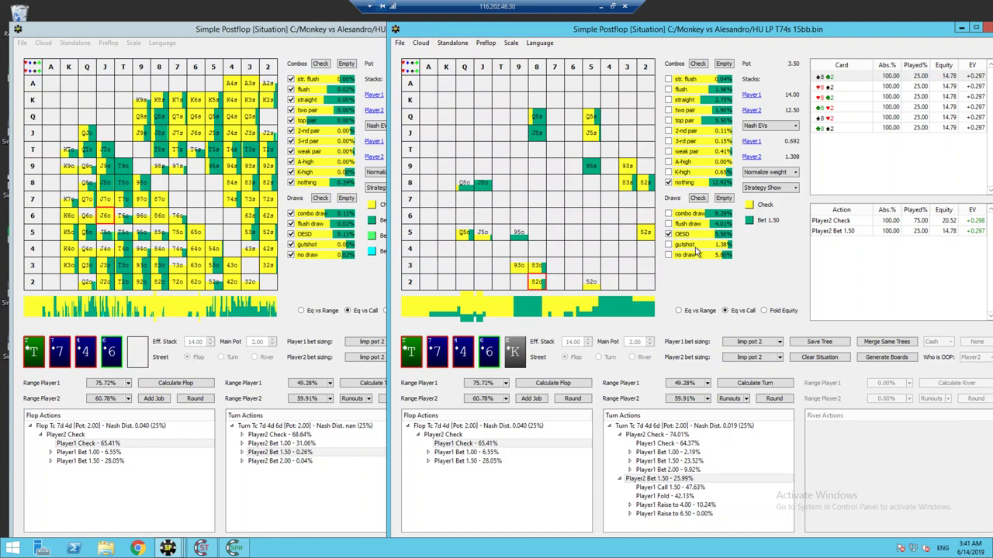
Restore all draw and made-hand categories and view Player1's calls against the 1.50 turn bet.
{"action": "left_click", "coordinate": [698, 200]}
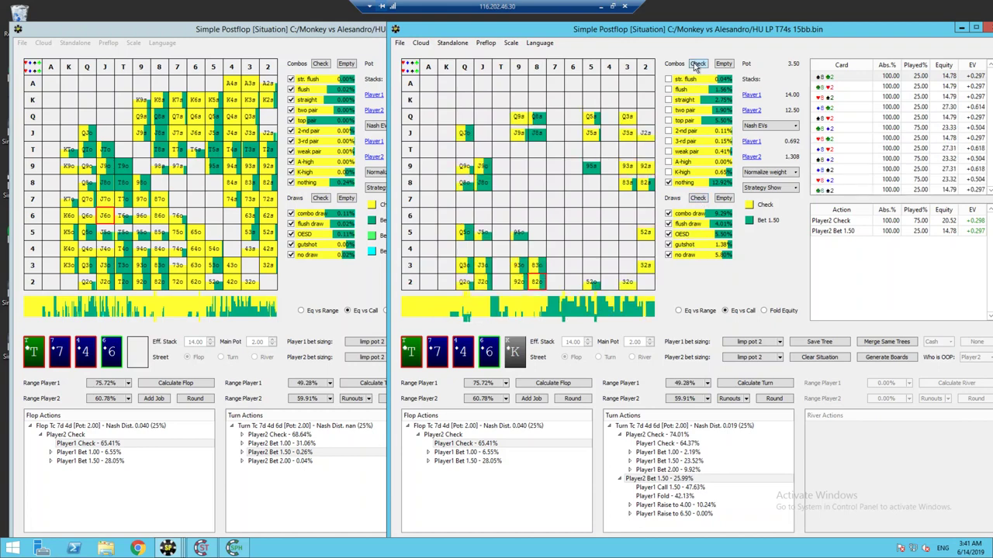
{"action": "left_click", "coordinate": [698, 63]}
{"action": "left_click", "coordinate": [664, 487]}
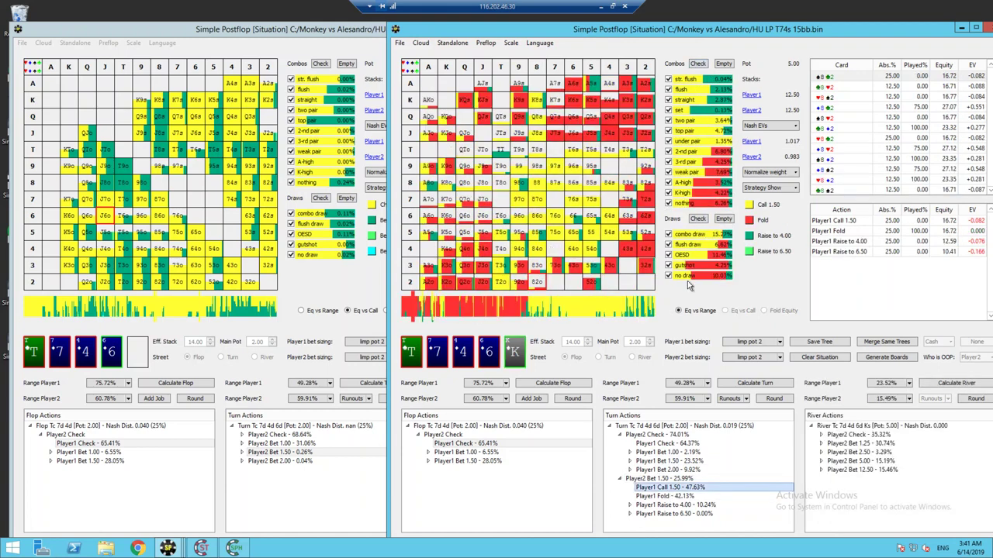
Filter to 2nd pair, 3rd pair, weak pair, A-high, K-high and nothing with no draw, then inspect J7o.
{"action": "left_click", "coordinate": [724, 64]}
{"action": "left_click", "coordinate": [689, 152]}
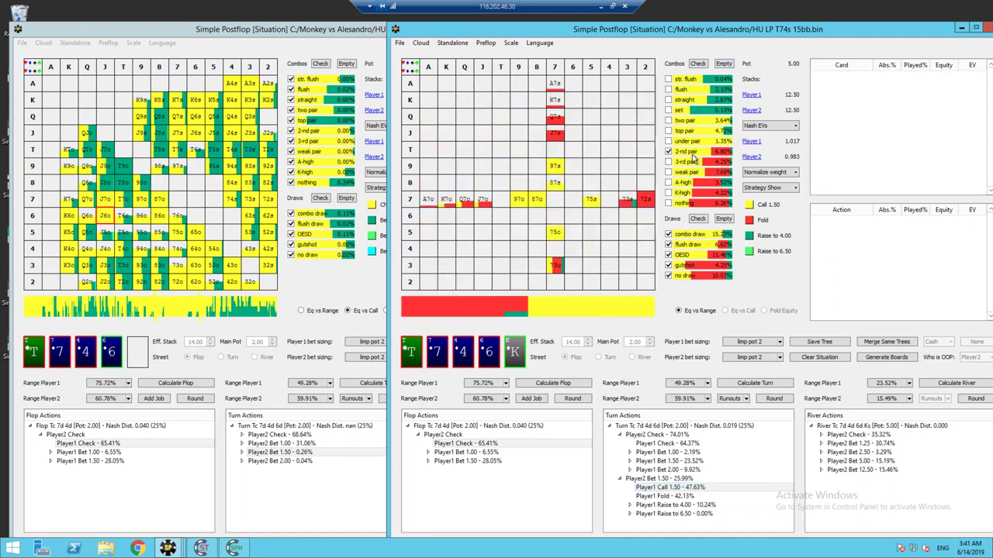
{"action": "left_click", "coordinate": [691, 161]}
{"action": "left_click", "coordinate": [693, 171]}
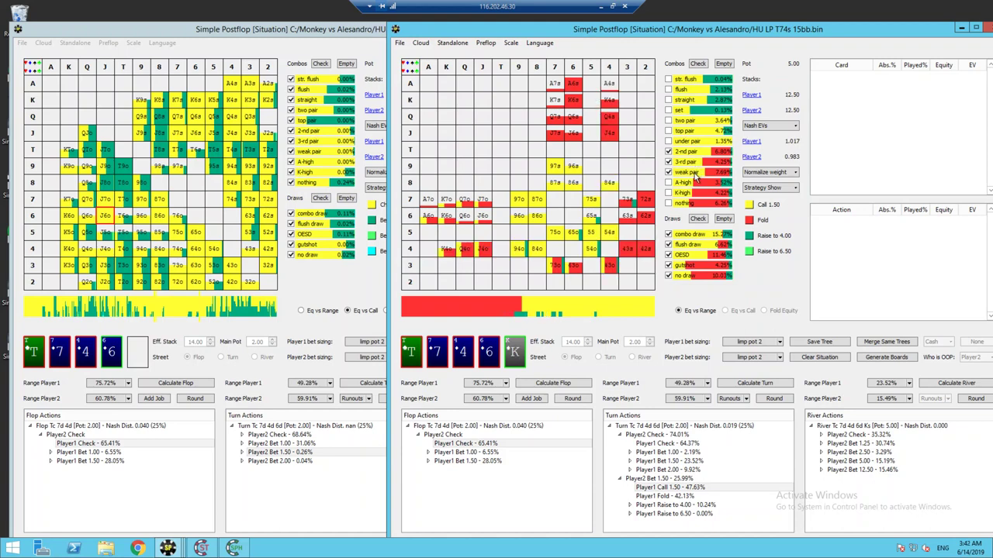
{"action": "left_click", "coordinate": [685, 183]}
{"action": "left_click", "coordinate": [685, 193]}
{"action": "left_click", "coordinate": [684, 204]}
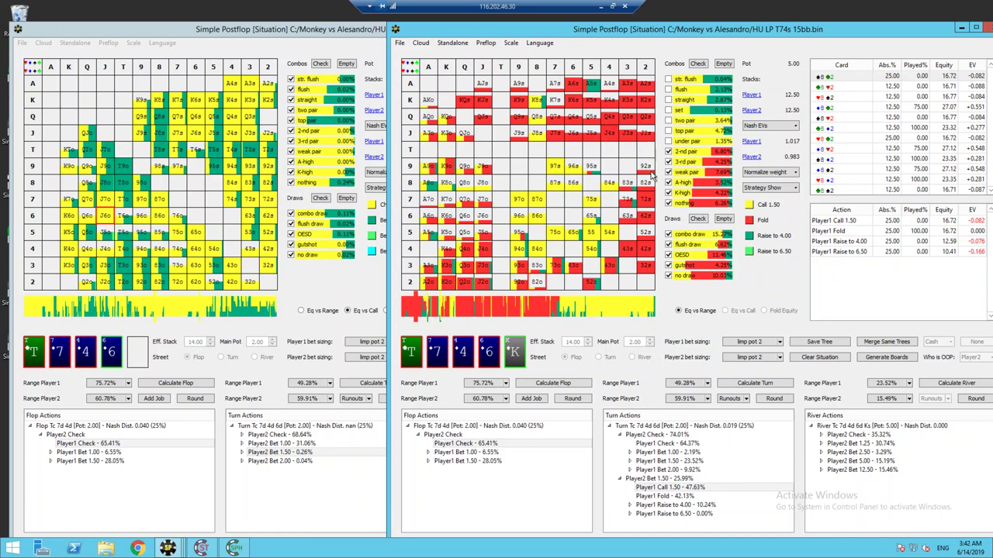
{"action": "left_click", "coordinate": [723, 221]}
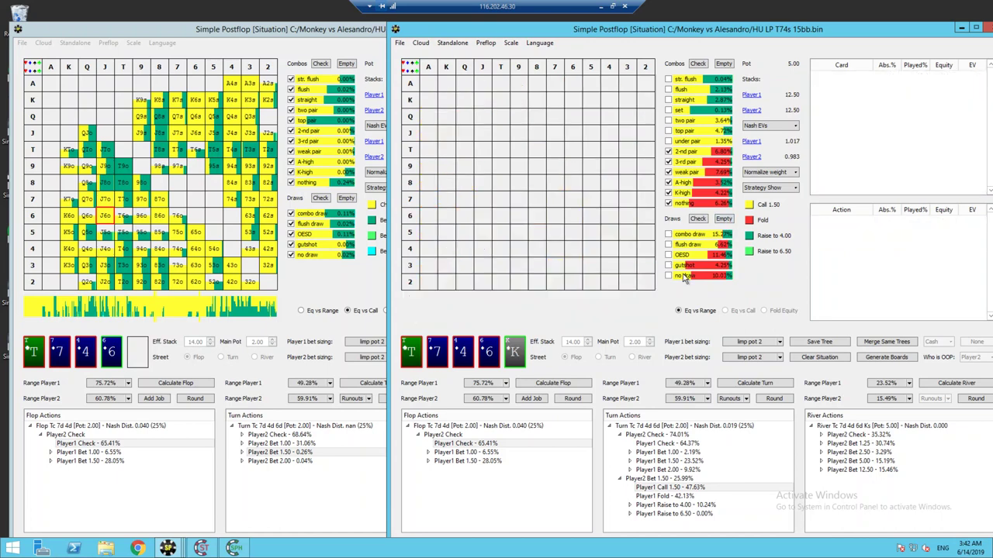
{"action": "left_click", "coordinate": [685, 279]}
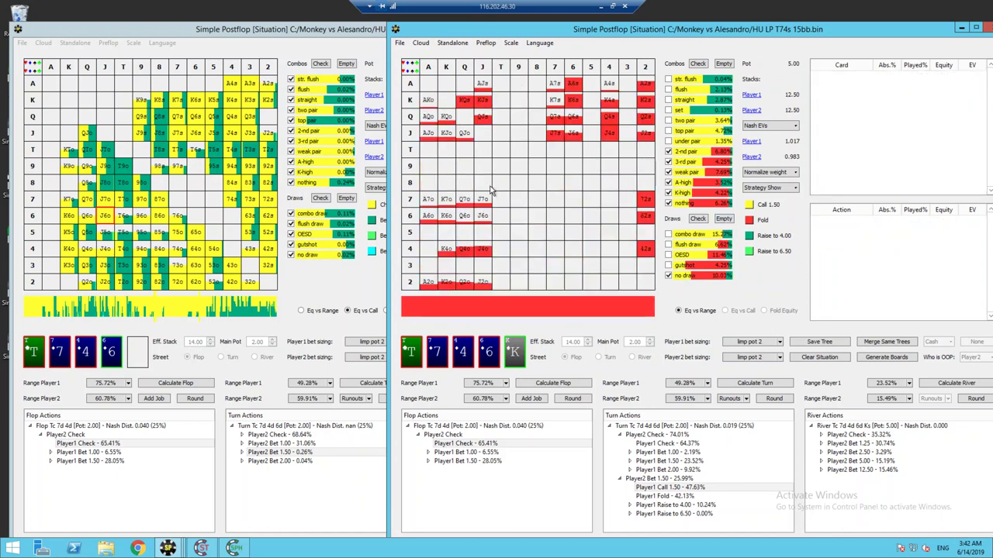
{"action": "left_click", "coordinate": [489, 196]}
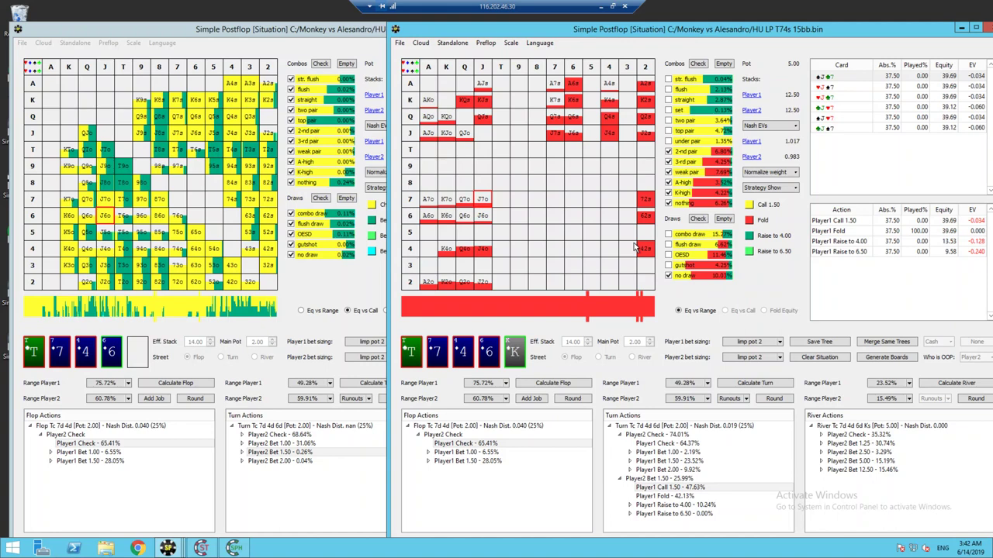
Restore all draw and made-hand categories and select Player2's turn check node.
{"action": "left_click", "coordinate": [697, 219]}
{"action": "left_click", "coordinate": [697, 65]}
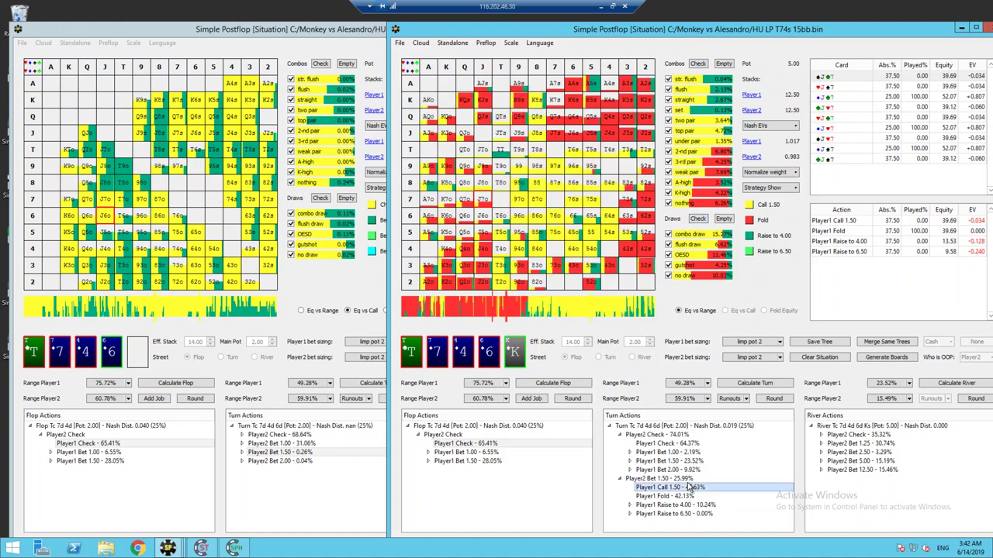
{"action": "left_click", "coordinate": [890, 444]}
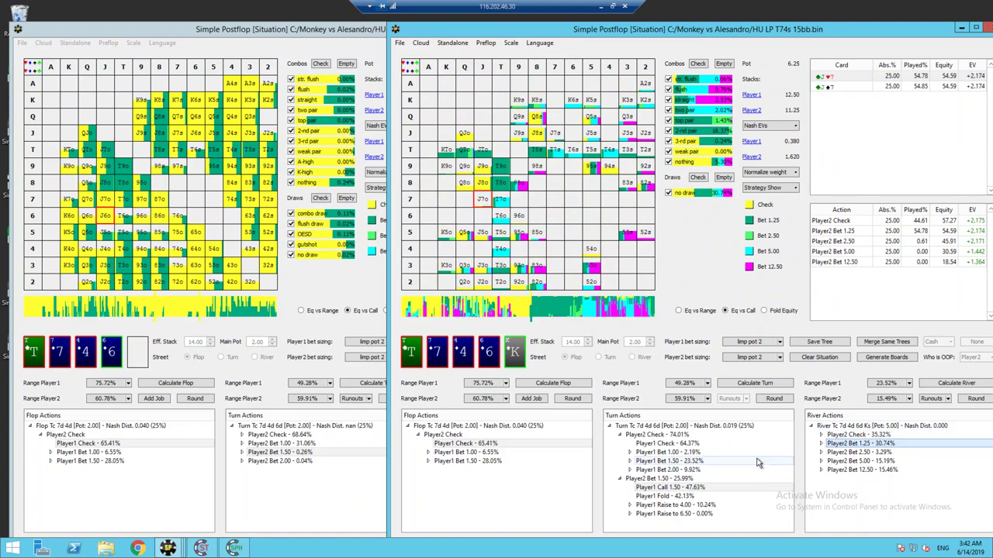
{"action": "left_click", "coordinate": [659, 478]}
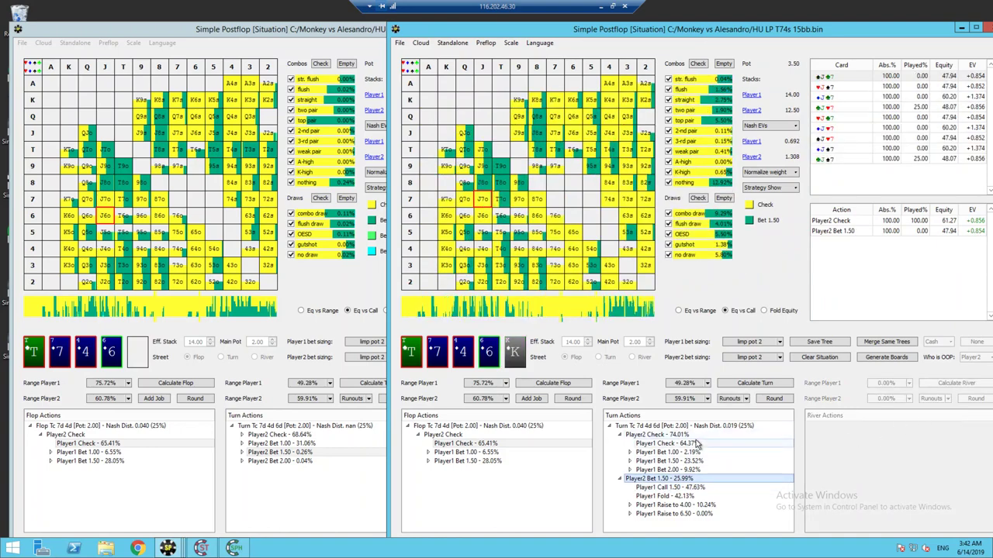
{"action": "left_click", "coordinate": [680, 435]}
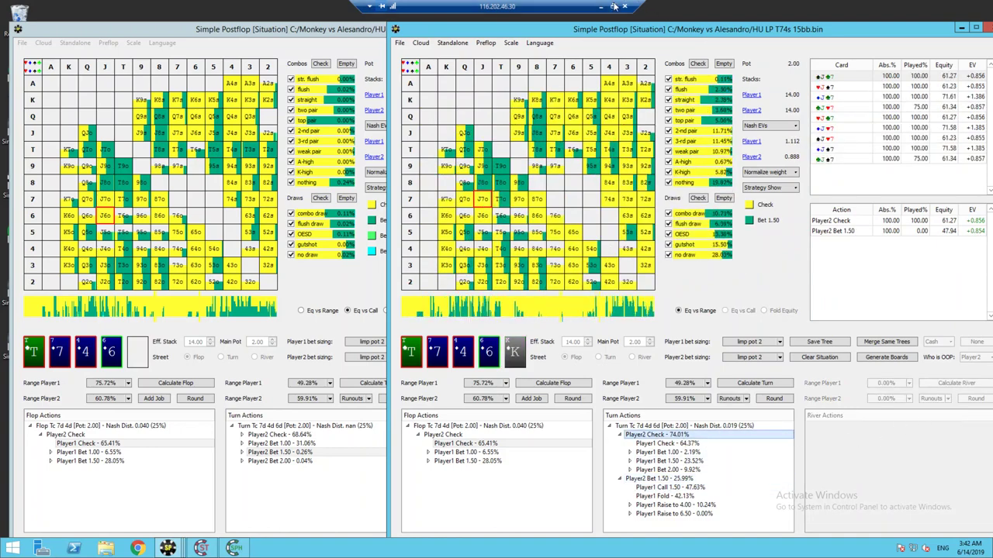
Take the remote desktop out of full screen to glance at Discord, then maximize it again.
{"action": "left_click", "coordinate": [613, 6]}
{"action": "left_click_drag", "start_coordinate": [614, 31], "coordinate": [466, 337]}
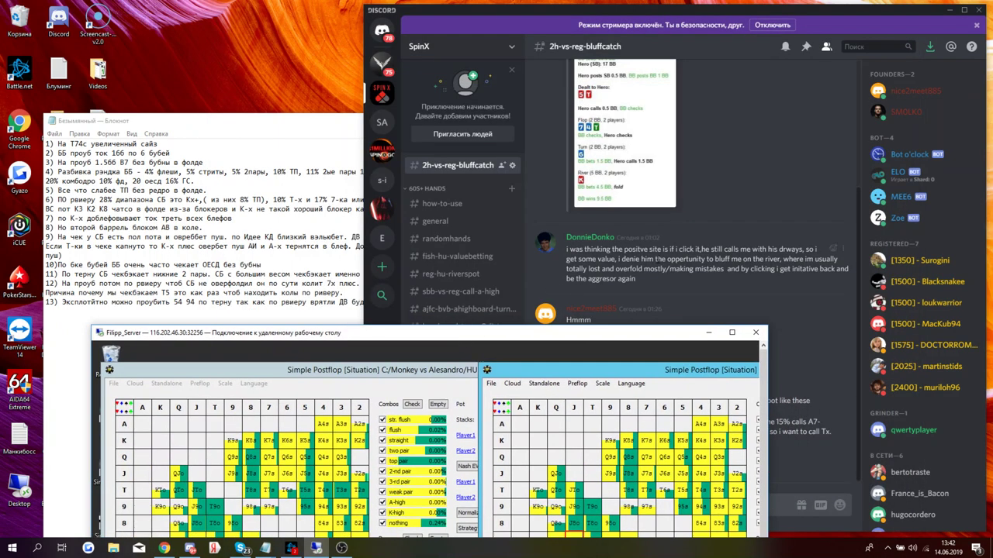
{"action": "scroll", "coordinate": [709, 214], "scroll_direction": "up", "scroll_amount": 5}
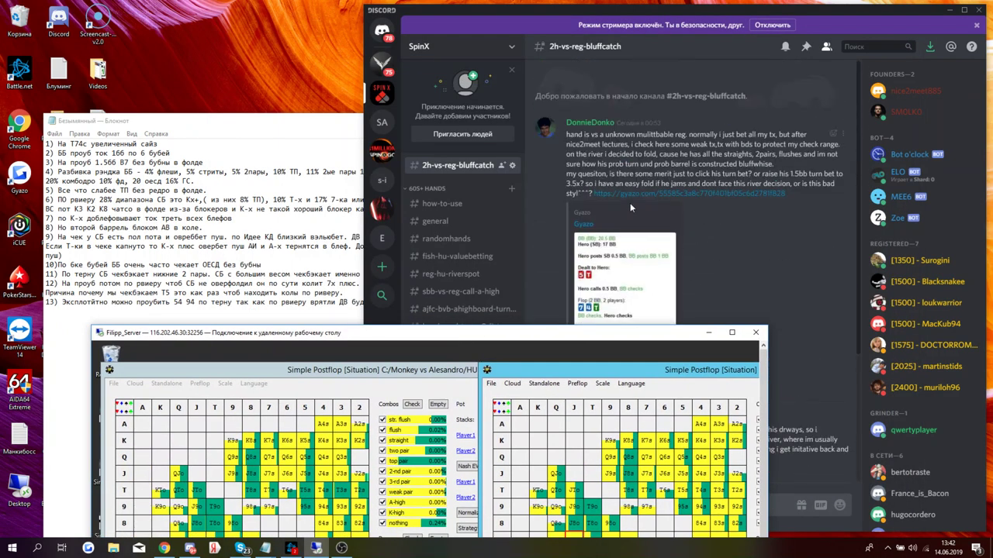
{"action": "left_click", "coordinate": [731, 332]}
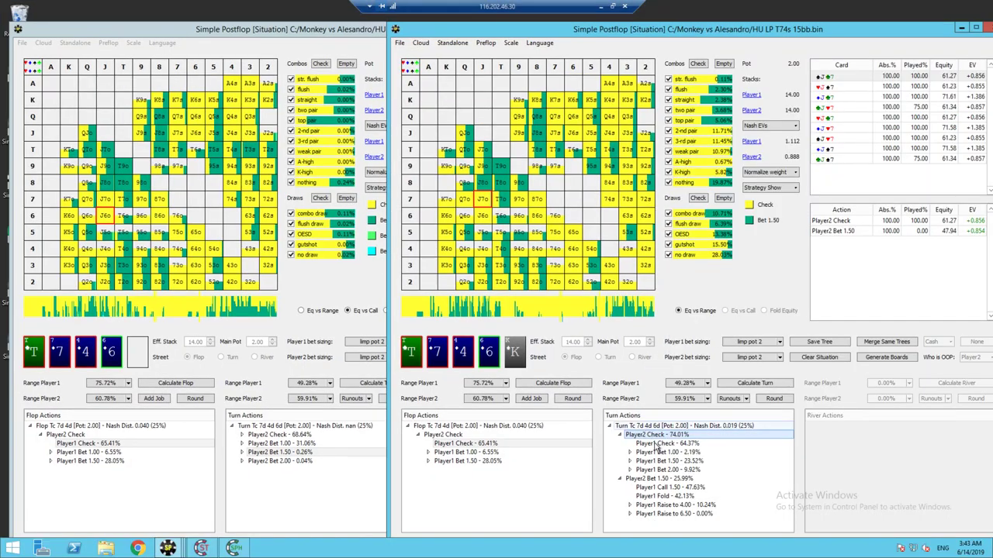
Open the strategy editor for Player2's turn check node and show only flush hands.
{"action": "right_click", "coordinate": [646, 439]}
{"action": "left_click", "coordinate": [682, 449]}
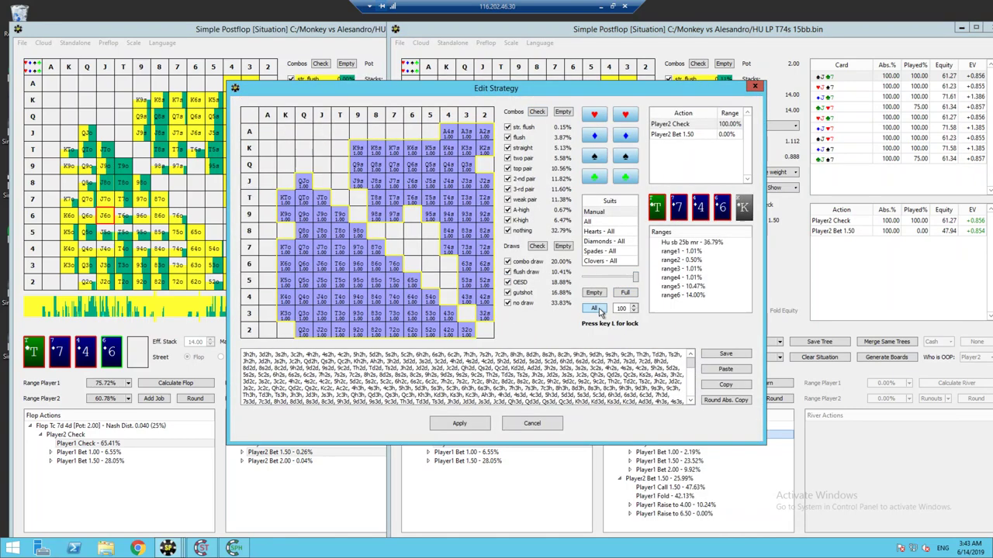
{"action": "left_click", "coordinate": [563, 112]}
{"action": "left_click", "coordinate": [519, 138]}
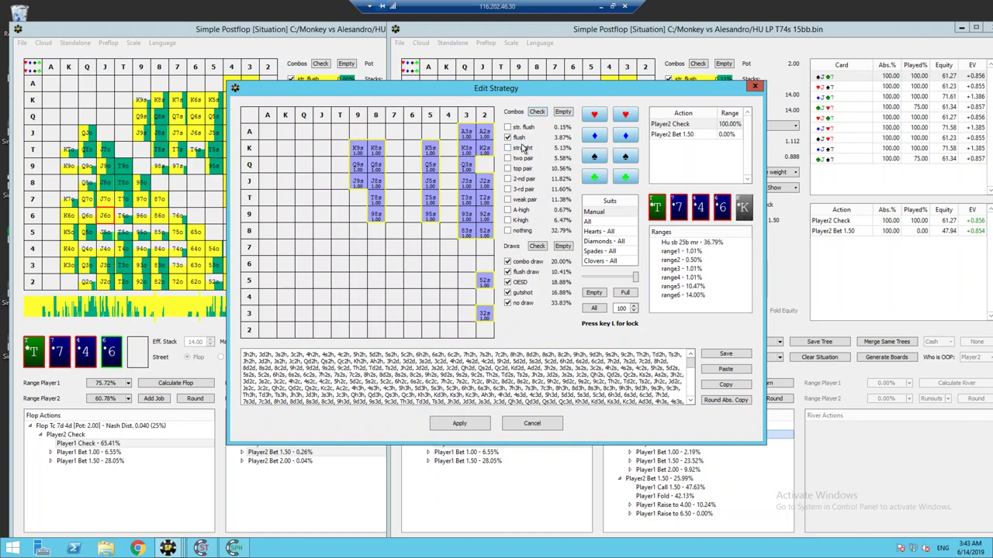
Add straight and two-pair hands to the editor grid, then show every hand category.
{"action": "left_click", "coordinate": [521, 147]}
{"action": "left_click", "coordinate": [527, 158]}
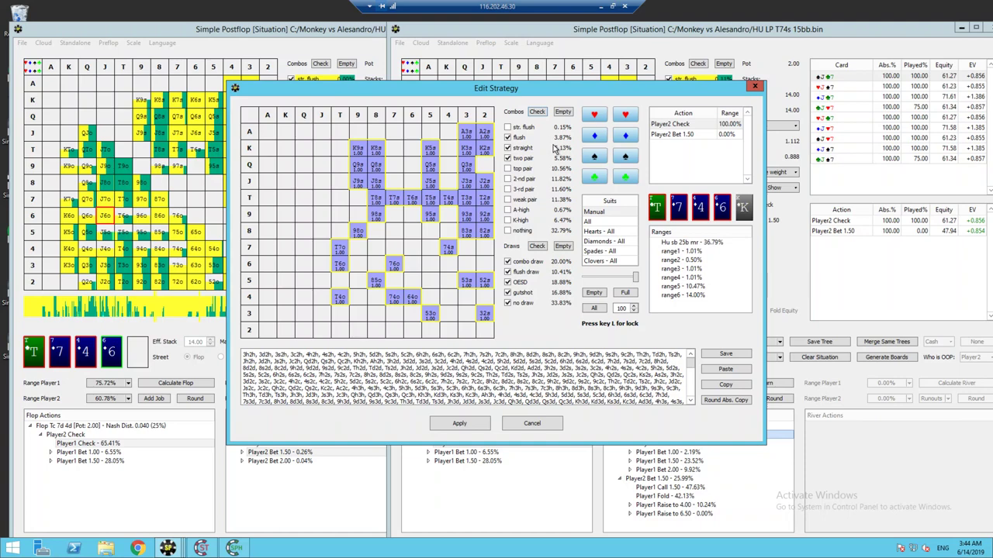
{"action": "left_click", "coordinate": [535, 113]}
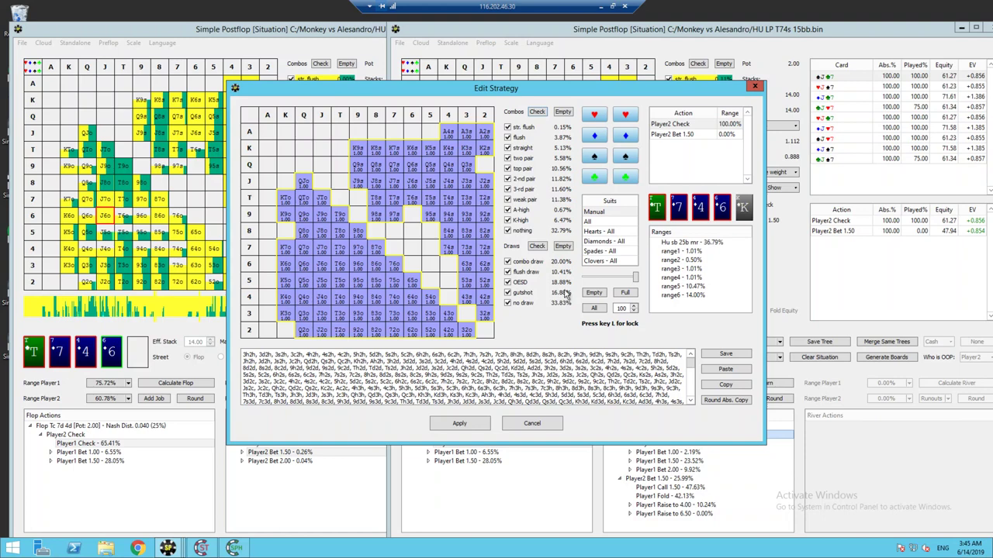
Close the editor and view Player2's Bet 1.25 river strategy after Player1 calls 1.50.
{"action": "left_click", "coordinate": [757, 87]}
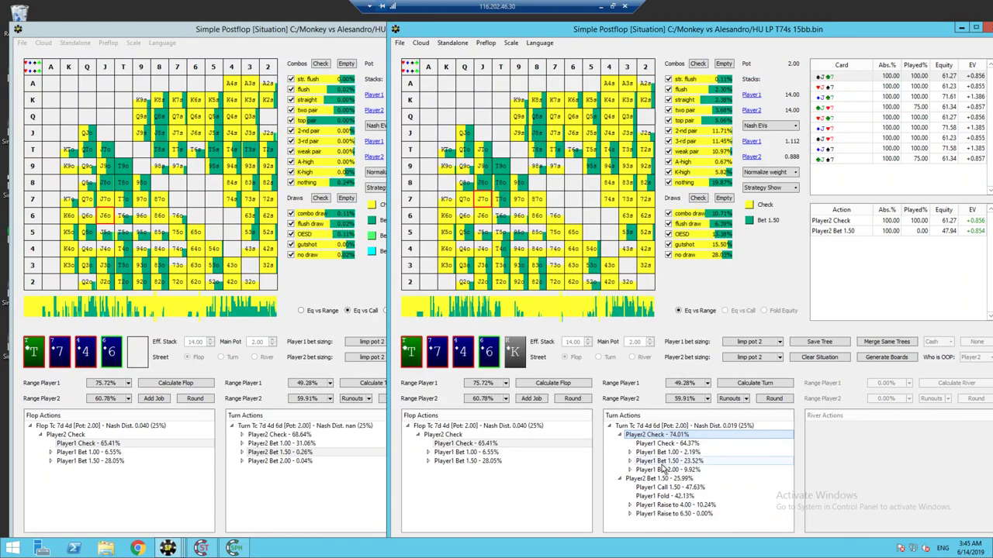
{"action": "left_click", "coordinate": [664, 487]}
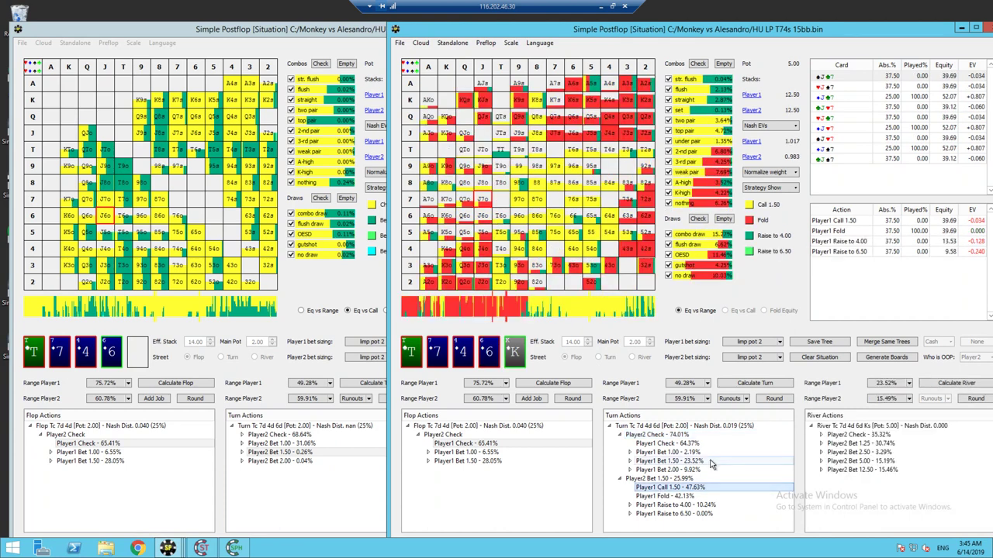
{"action": "left_click", "coordinate": [894, 446]}
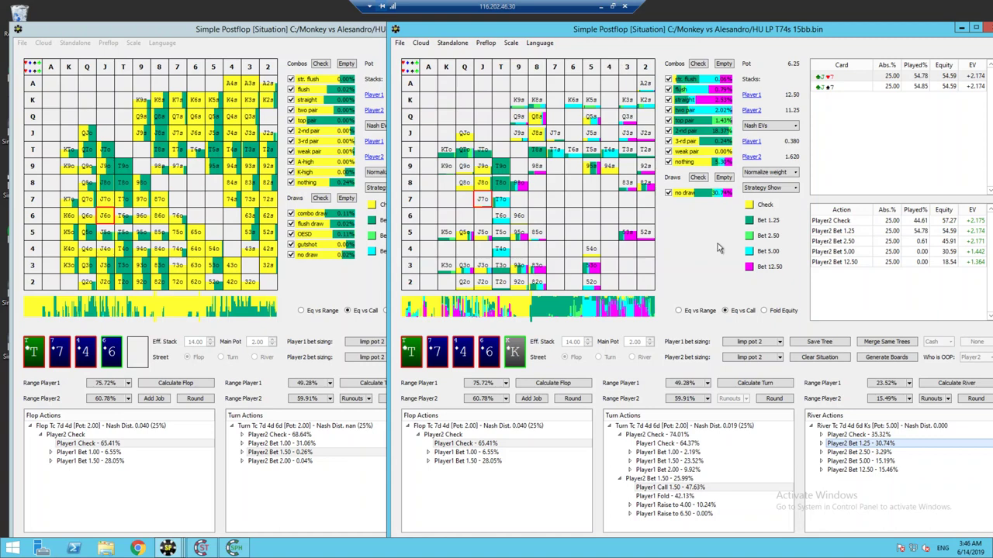
Select Player2's 5.00 river bet, filter to 'nothing' hands to inspect 93, then show all categories.
{"action": "left_click", "coordinate": [853, 427]}
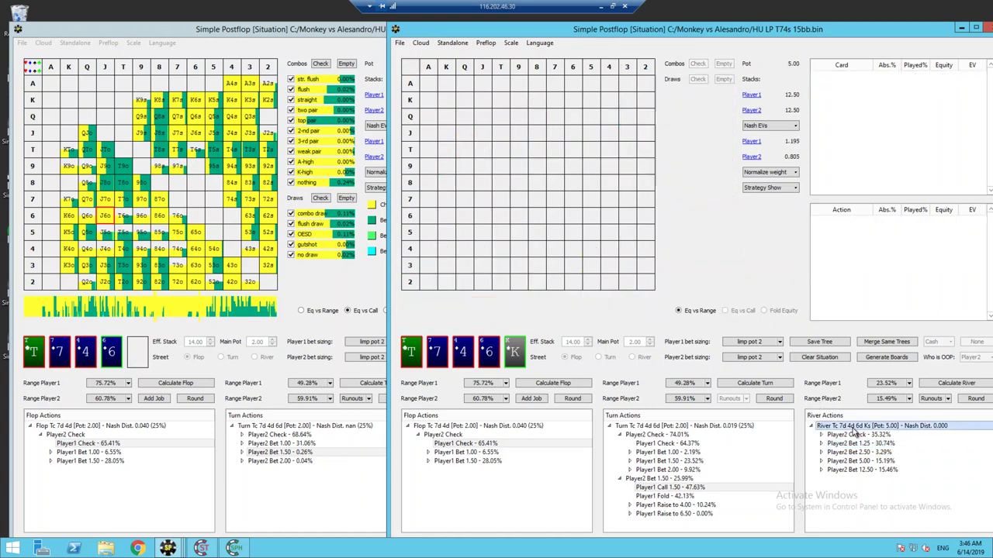
{"action": "left_click", "coordinate": [858, 462]}
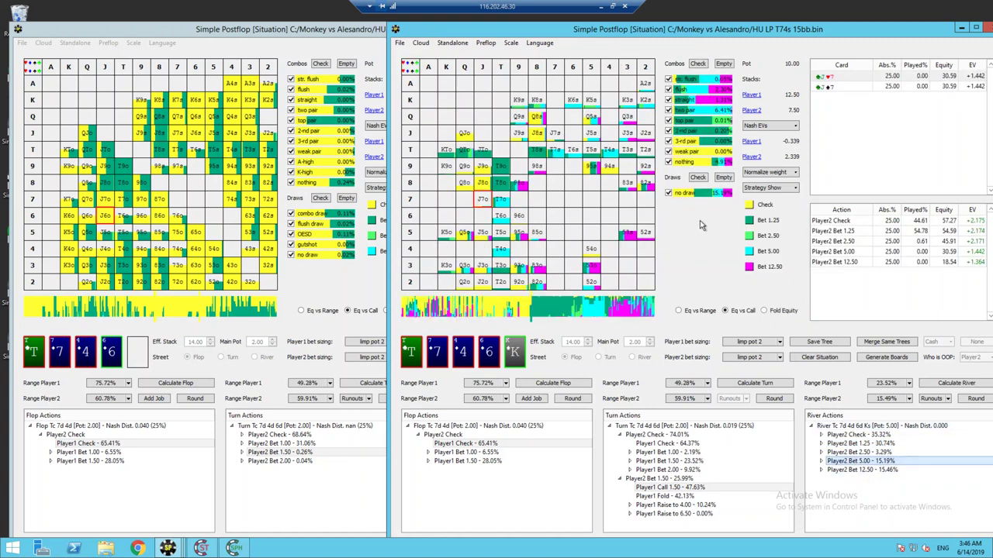
{"action": "left_click", "coordinate": [723, 63]}
{"action": "left_click", "coordinate": [688, 164]}
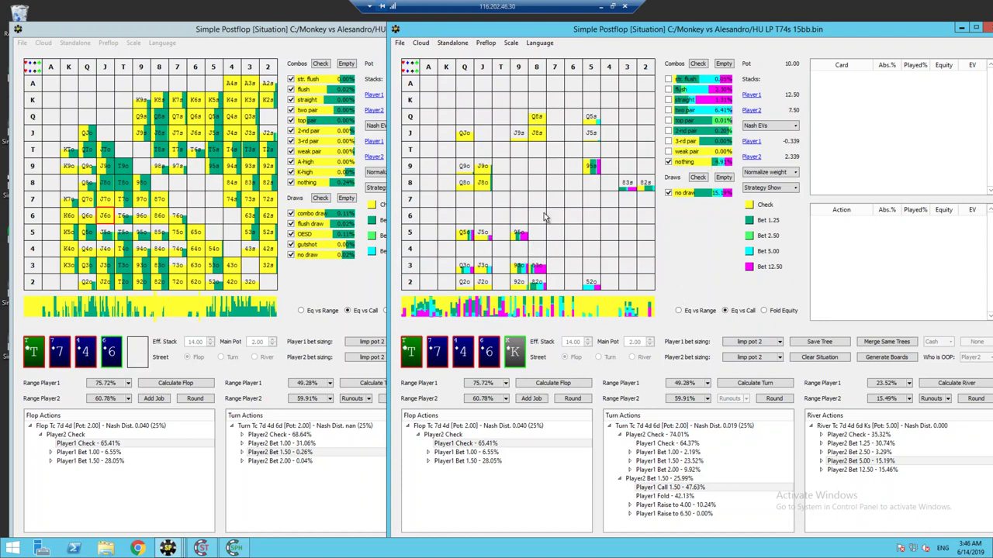
{"action": "left_click", "coordinate": [524, 268]}
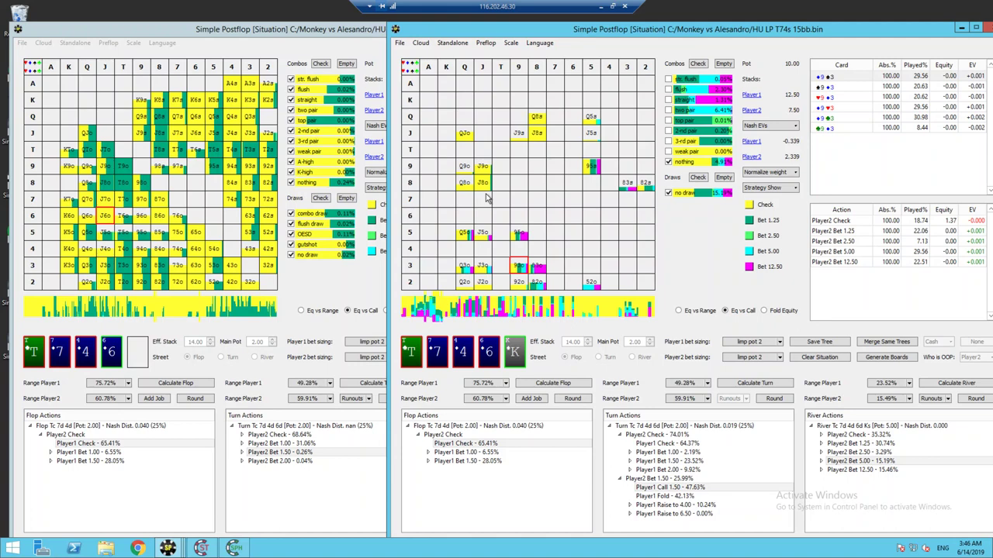
{"action": "left_click", "coordinate": [697, 64]}
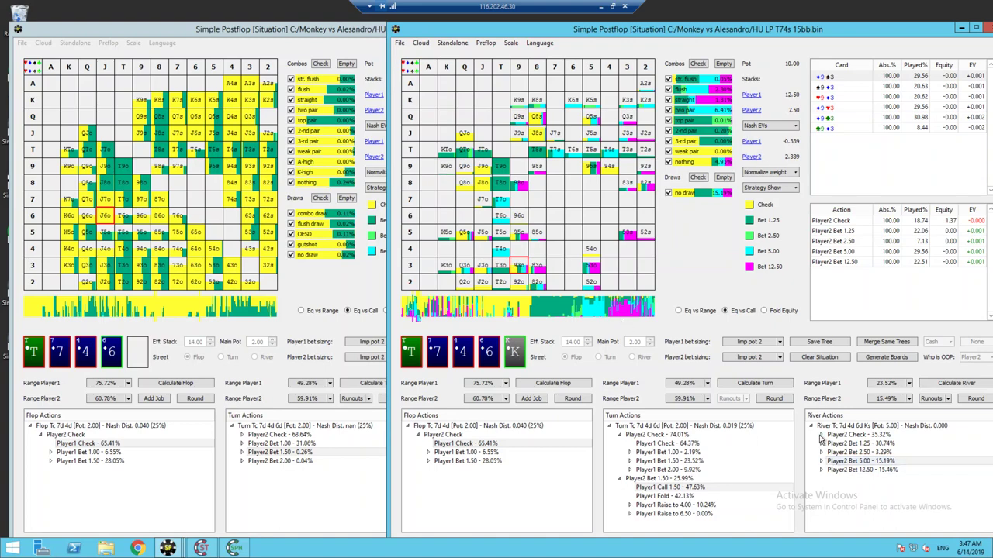
Open the strategy editor for Player1's river check node and set every hand to check.
{"action": "left_click", "coordinate": [821, 435]}
{"action": "right_click", "coordinate": [848, 444]}
{"action": "left_click", "coordinate": [868, 452]}
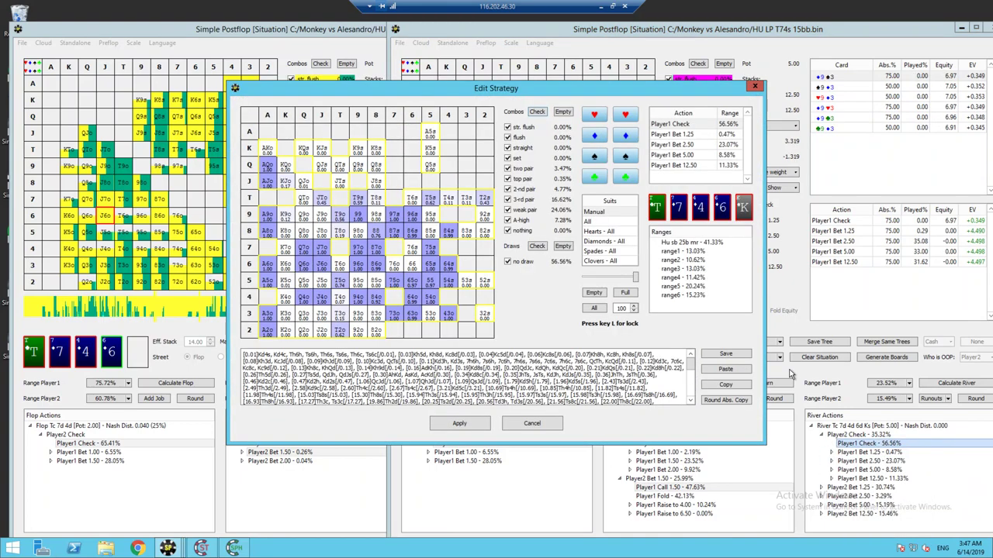
{"action": "left_click", "coordinate": [595, 309]}
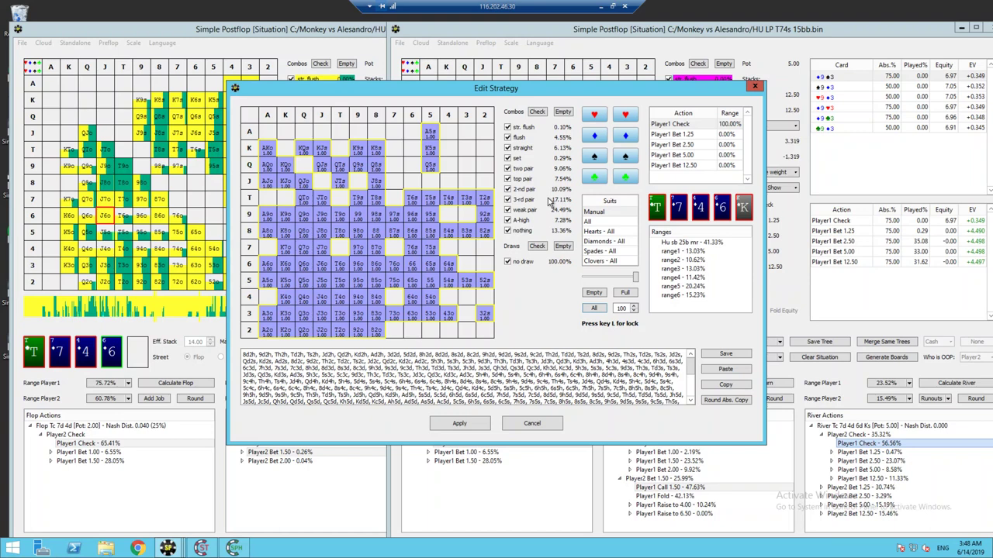
Filter the editor grid to second- and third-pair hands, then close the editor.
{"action": "left_click", "coordinate": [561, 113]}
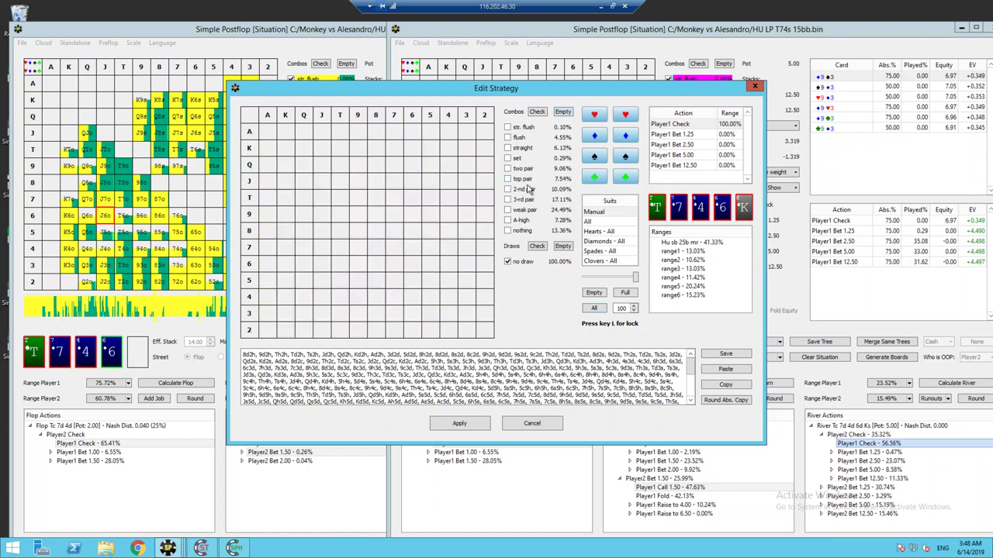
{"action": "left_click", "coordinate": [519, 191]}
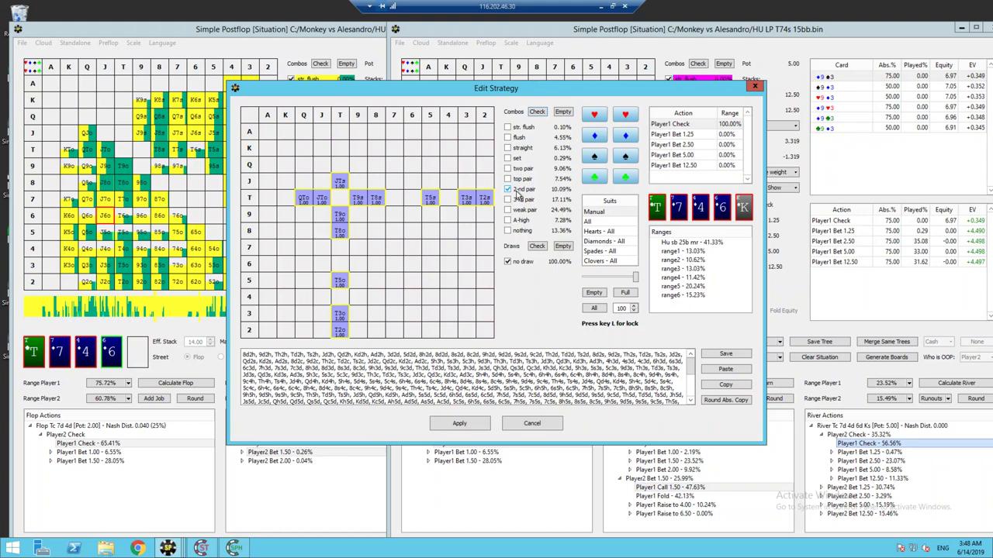
{"action": "left_click", "coordinate": [518, 201]}
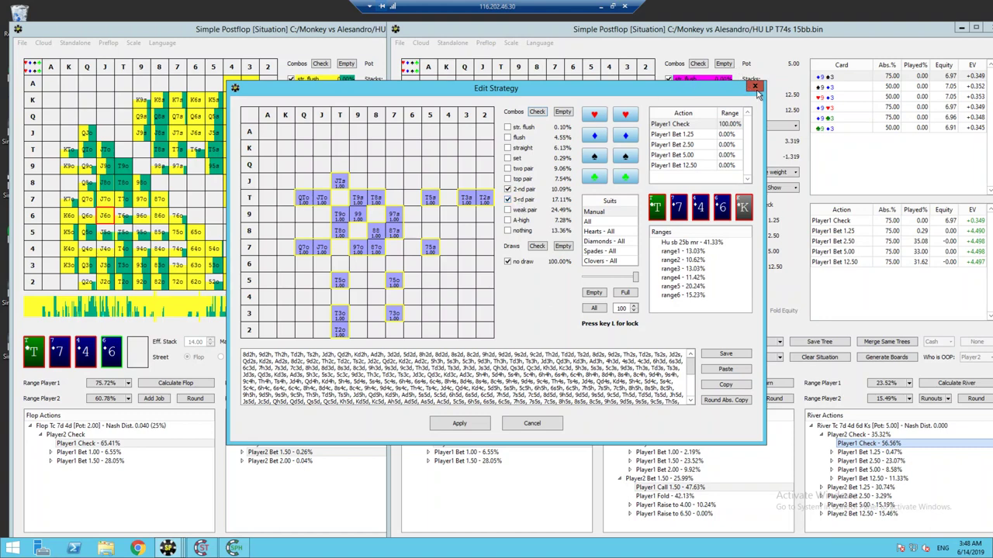
{"action": "left_click", "coordinate": [755, 88]}
Show Player1's response to the 5.00 river bet and filter the grid to third-pair hands.
{"action": "left_click", "coordinate": [821, 436]}
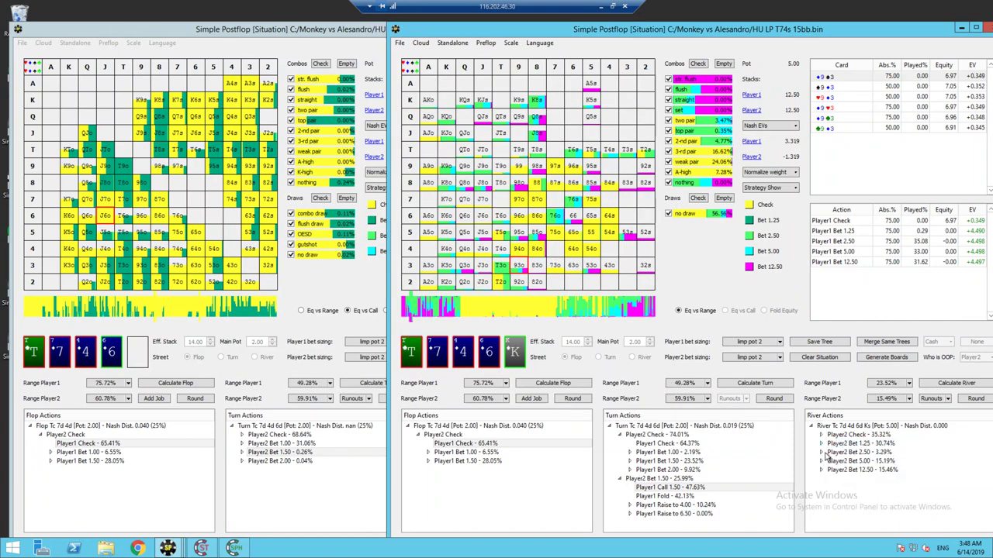
{"action": "left_click", "coordinate": [821, 461]}
{"action": "left_click", "coordinate": [853, 470]}
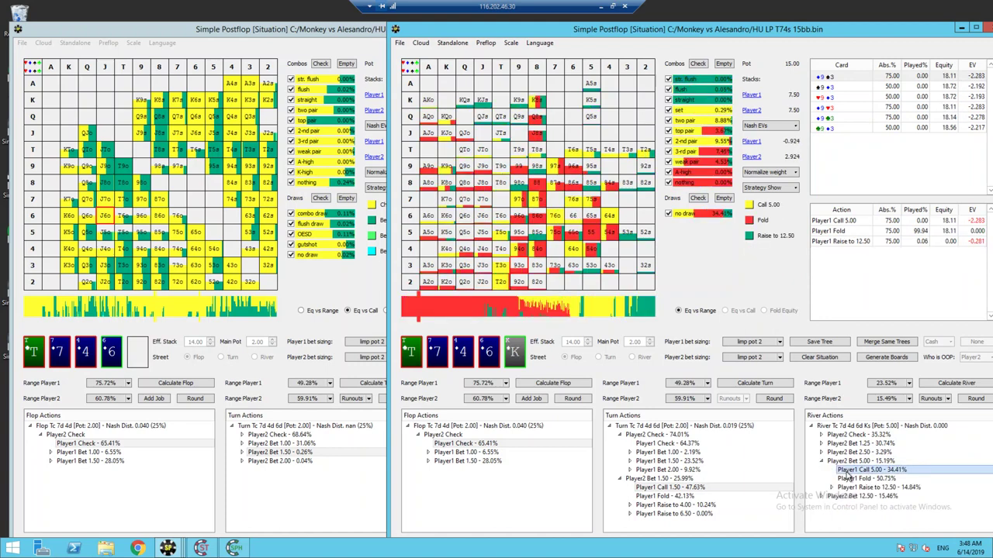
{"action": "left_click", "coordinate": [731, 65]}
{"action": "left_click", "coordinate": [694, 144]}
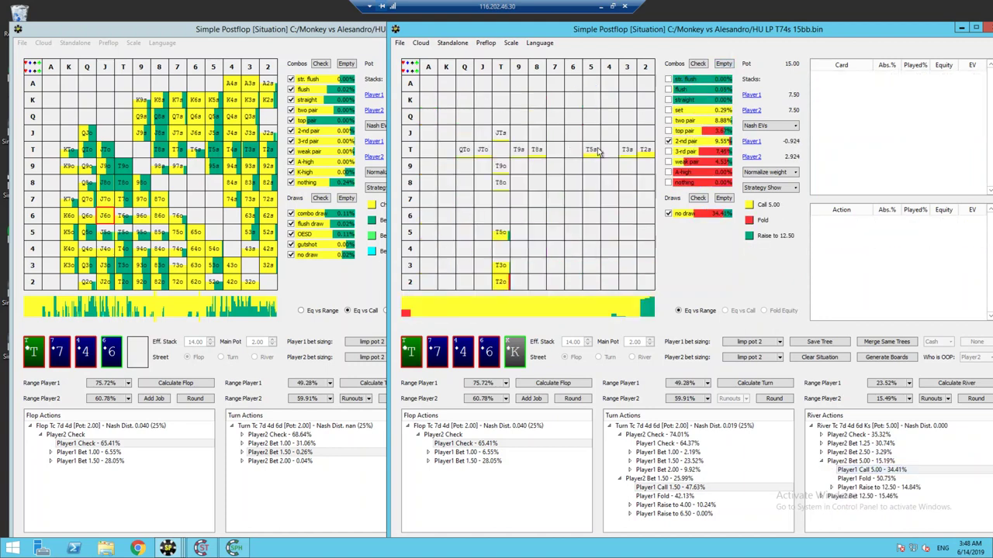
{"action": "left_click", "coordinate": [683, 143]}
{"action": "left_click", "coordinate": [683, 155]}
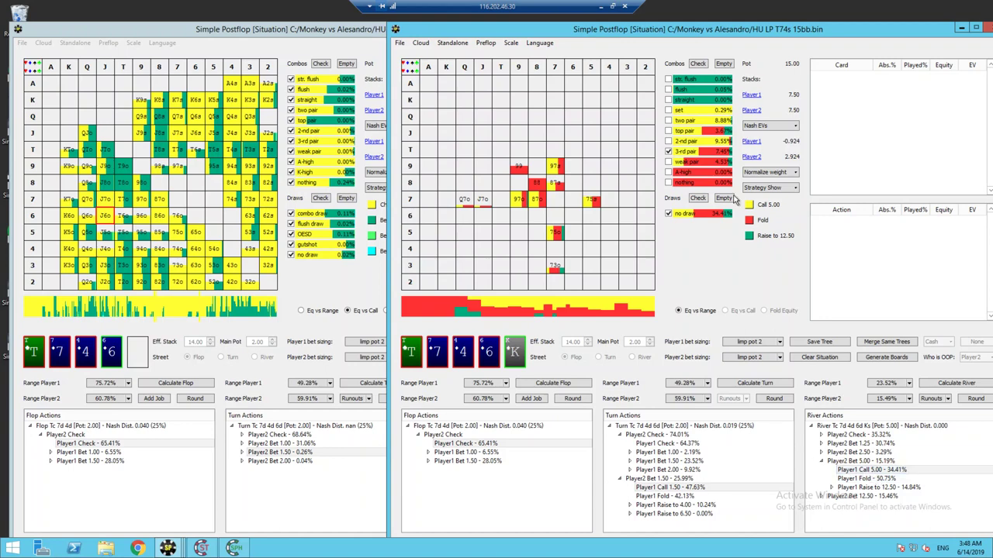
Filter Player1's response to top-pair, second-pair and third-pair hands.
{"action": "left_click", "coordinate": [686, 153]}
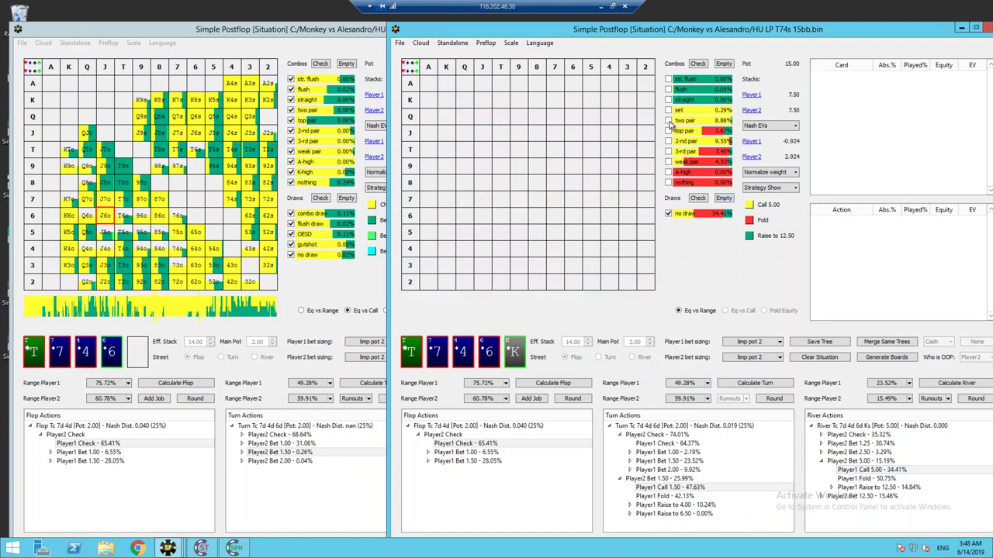
{"action": "left_click", "coordinate": [670, 129]}
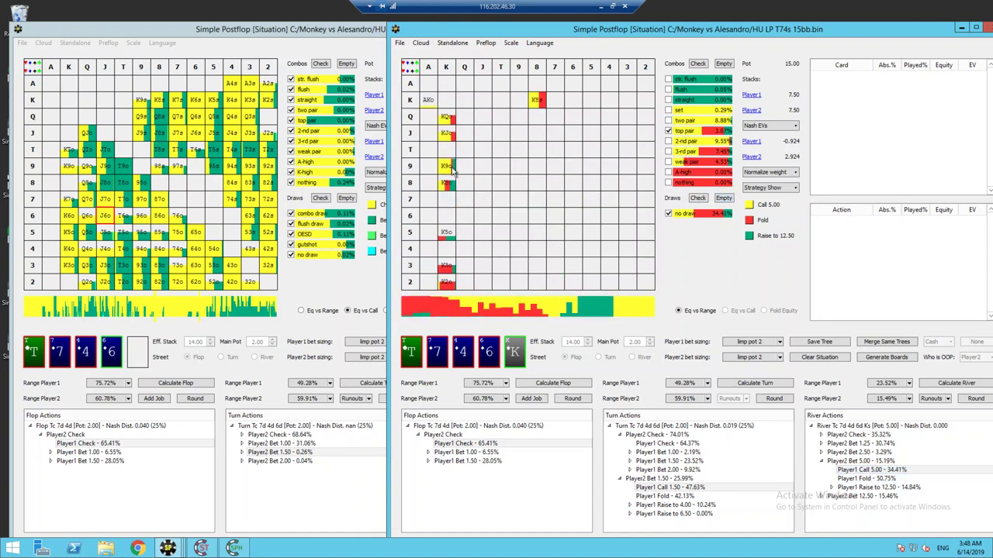
{"action": "left_click", "coordinate": [713, 146]}
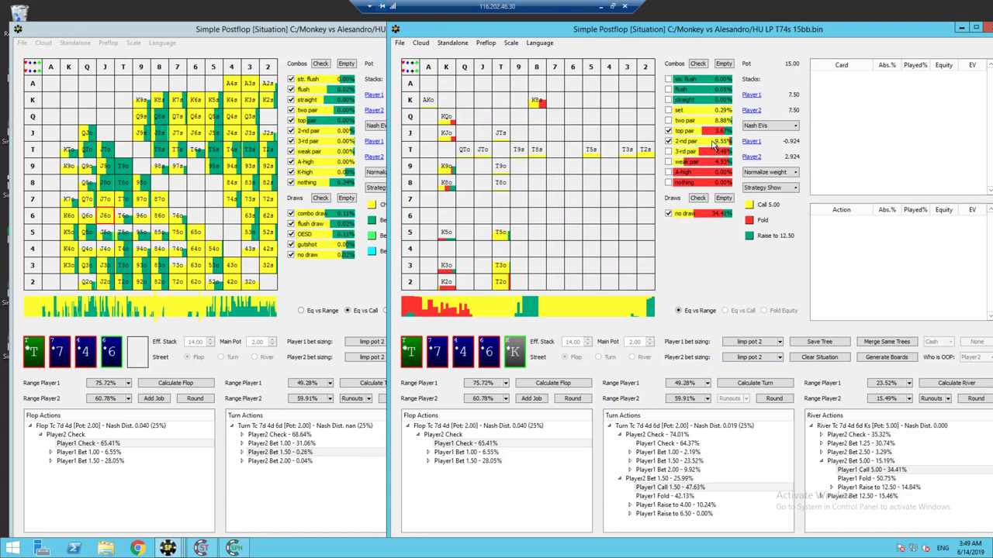
{"action": "left_click", "coordinate": [693, 151]}
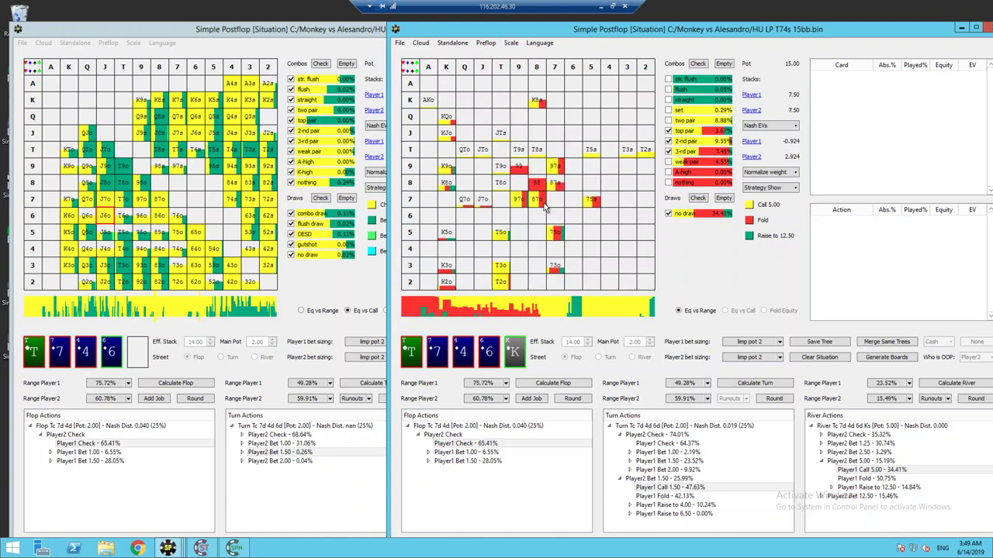
Inspect the call and fold frequencies of the 87 offsuit and K3 offsuit combos.
{"action": "left_click", "coordinate": [543, 206]}
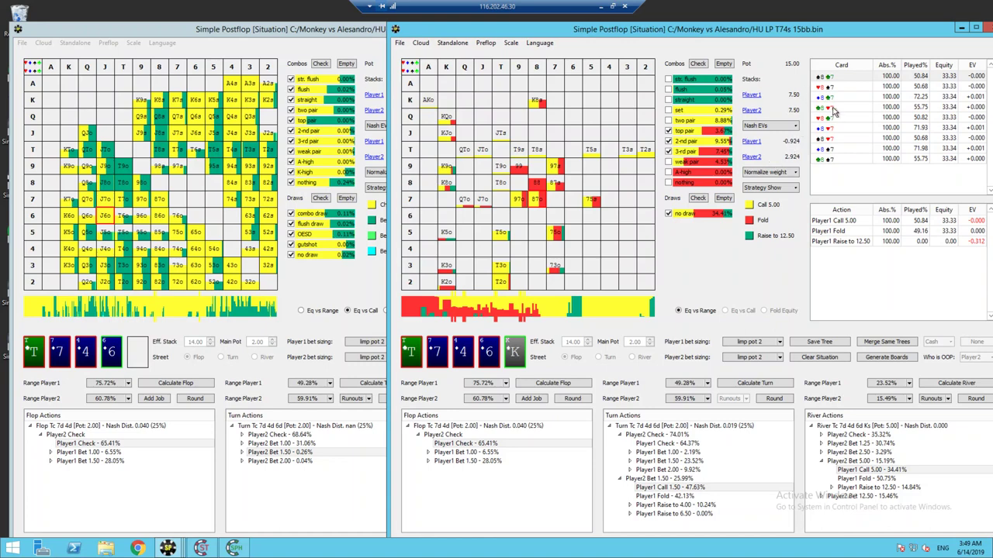
{"action": "left_click", "coordinate": [828, 97]}
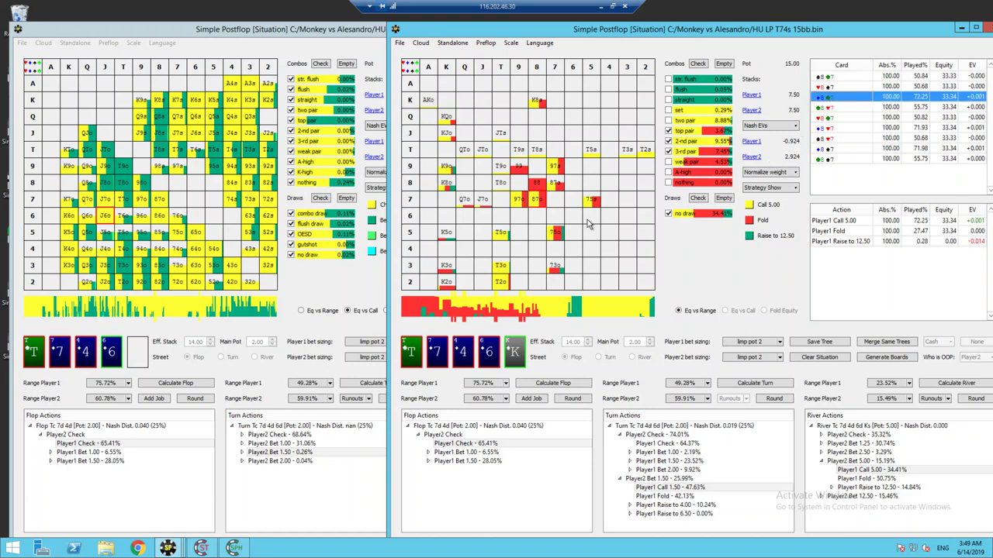
{"action": "left_click", "coordinate": [439, 269]}
{"action": "left_click", "coordinate": [438, 268]}
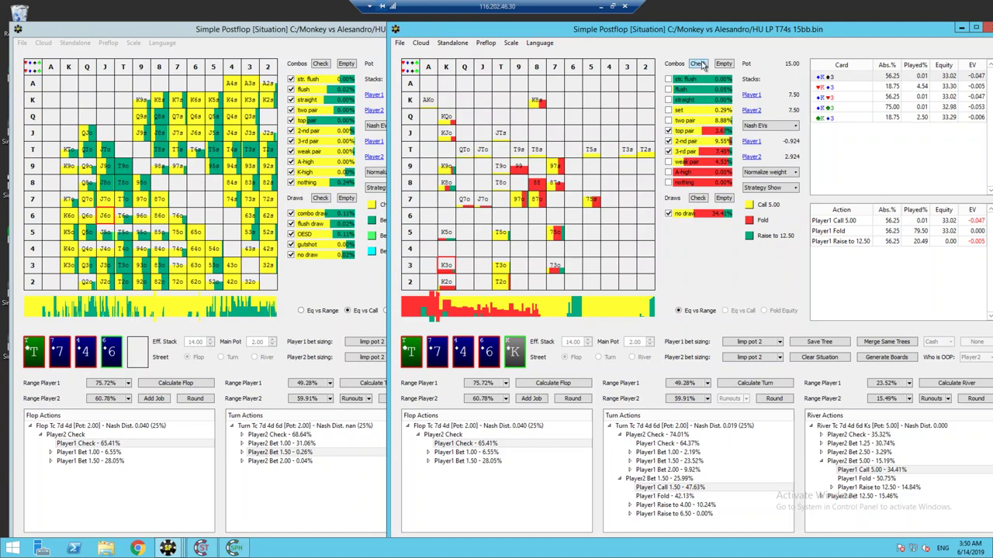
Show all hand categories and reopen Player1's call/fold strategy against the 5.00 river bet.
{"action": "left_click", "coordinate": [700, 64]}
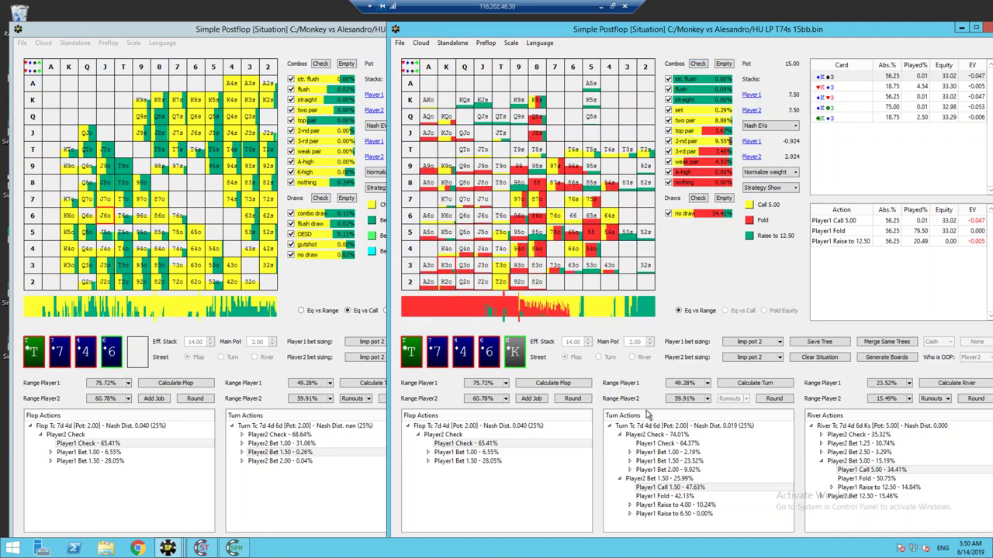
{"action": "left_click", "coordinate": [858, 461]}
{"action": "left_click", "coordinate": [821, 461]}
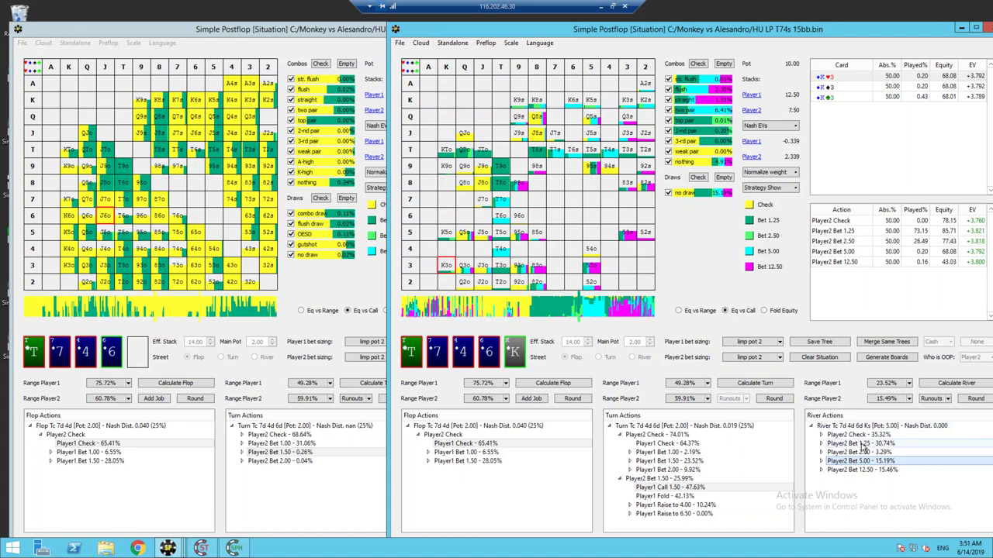
{"action": "left_click", "coordinate": [822, 461]}
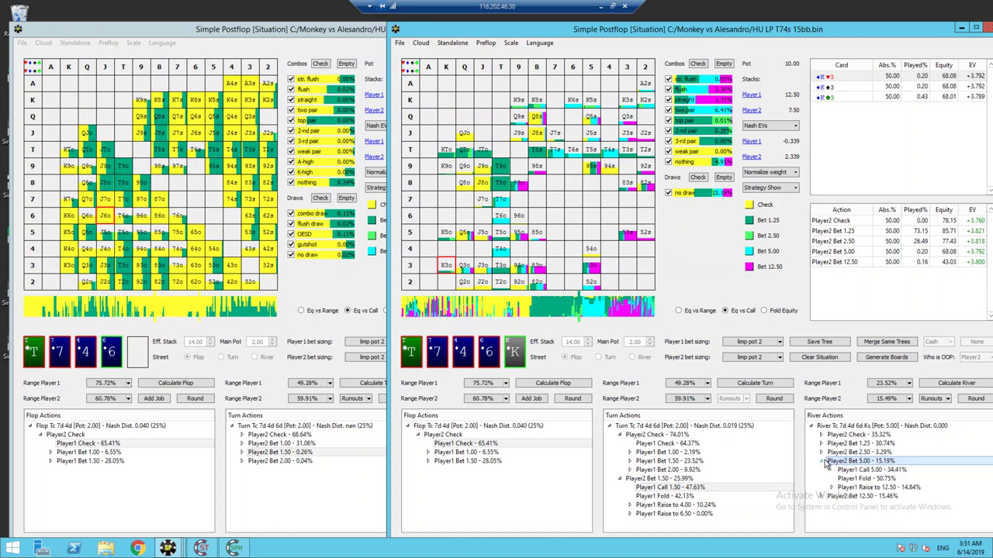
{"action": "left_click", "coordinate": [841, 471]}
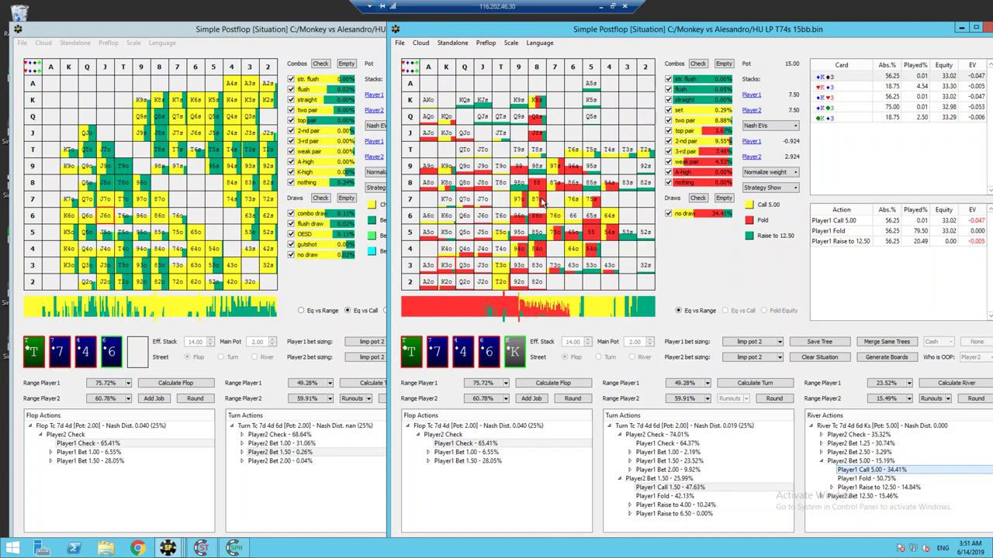
Filter Player1's response to weak-pair and third-pair hands, then return to Player2's 5.00 bet node.
{"action": "left_click", "coordinate": [724, 64]}
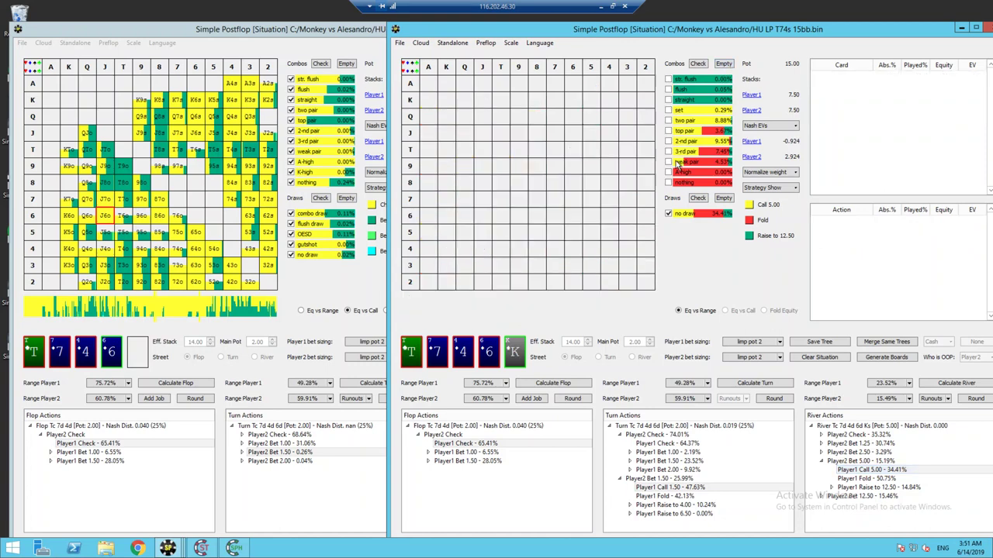
{"action": "left_click", "coordinate": [675, 161]}
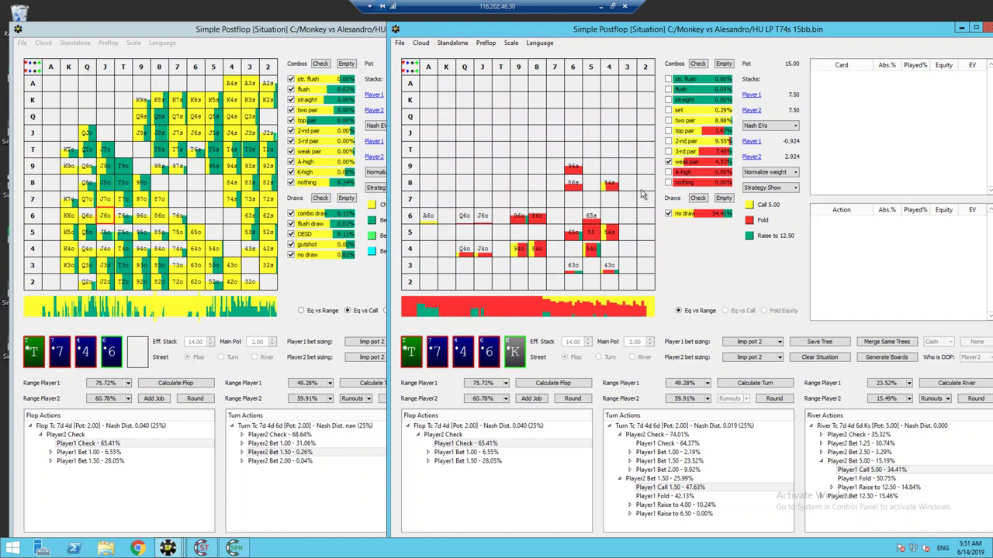
{"action": "left_click", "coordinate": [680, 153]}
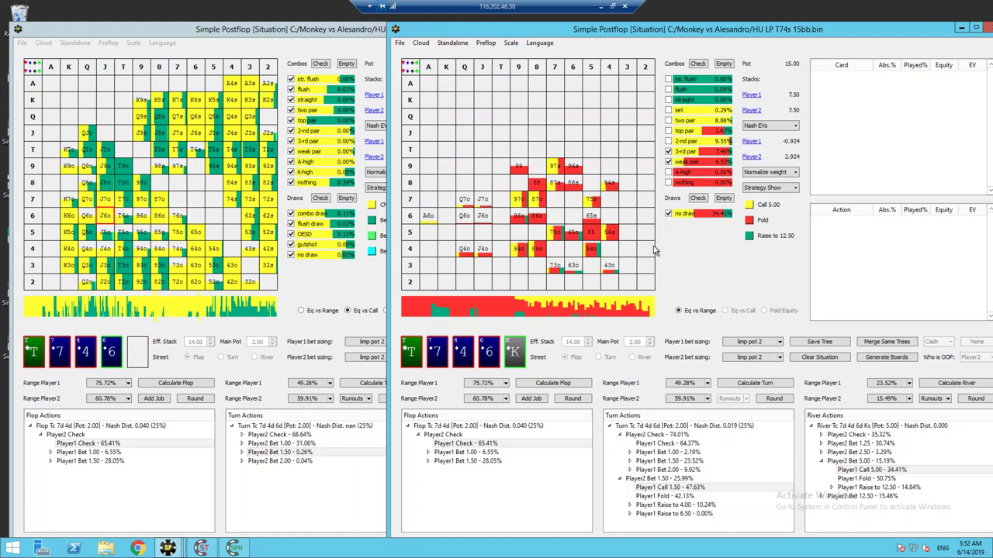
{"action": "left_click", "coordinate": [853, 461]}
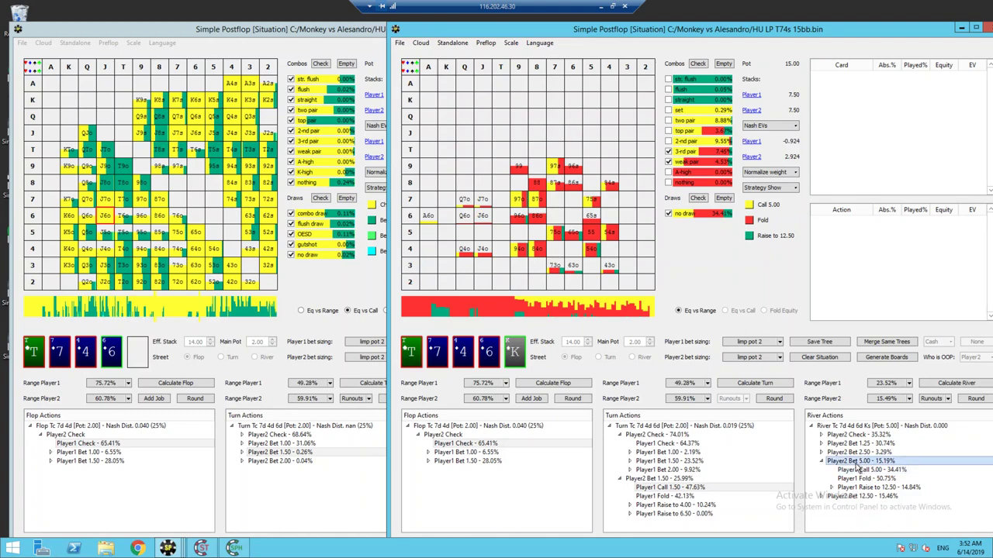
Switch to the locked-strategy window and open the strategy editor on Player2's 1.50 turn bet.
{"action": "left_click", "coordinate": [820, 461]}
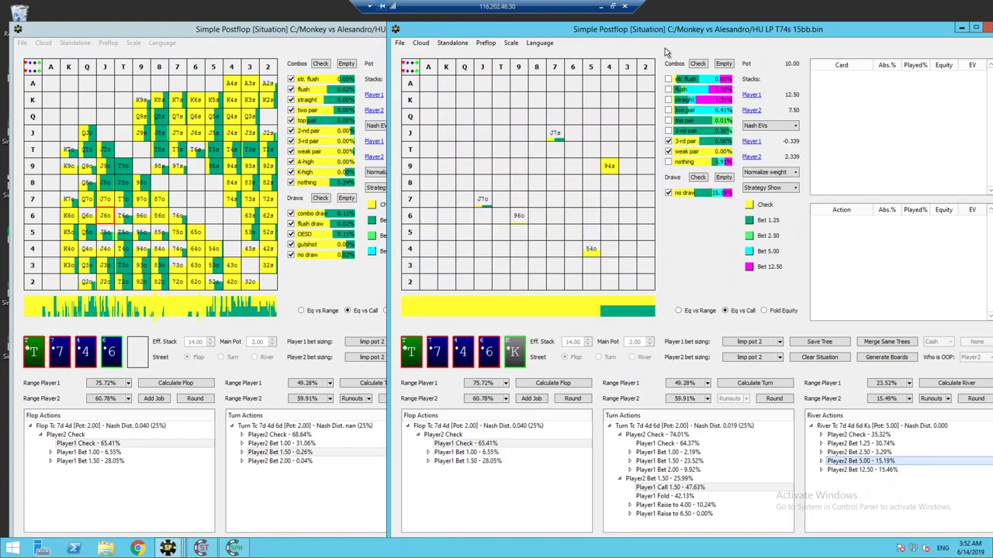
{"action": "left_click_drag", "start_coordinate": [643, 28], "coordinate": [695, 166]}
{"action": "left_click", "coordinate": [695, 161]}
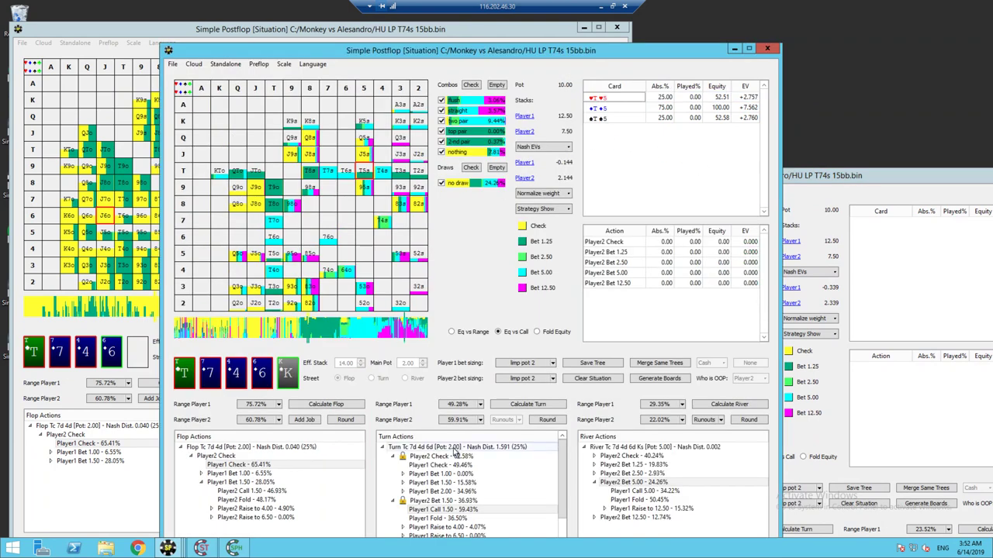
{"action": "left_click", "coordinate": [402, 502]}
{"action": "left_click", "coordinate": [393, 466]}
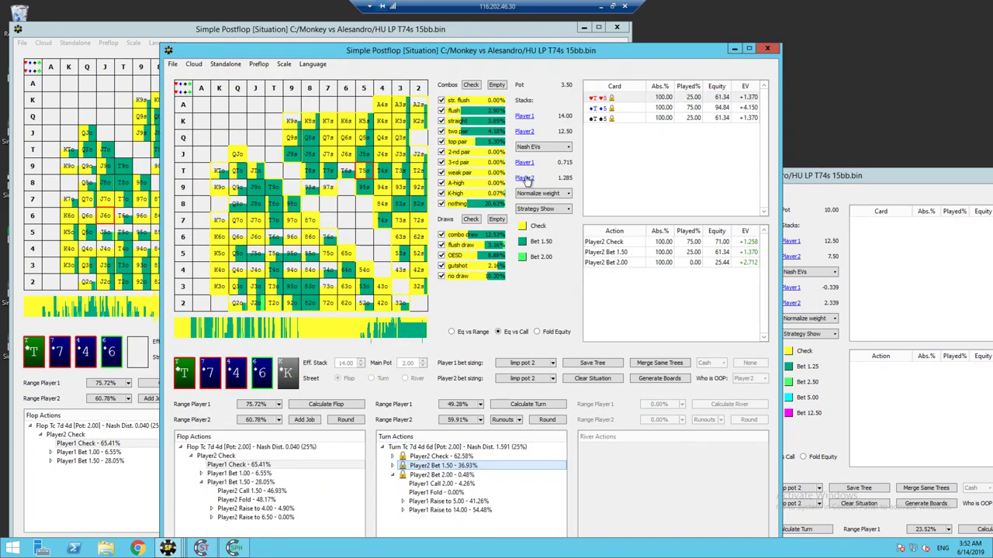
{"action": "right_click", "coordinate": [458, 463]}
{"action": "left_click", "coordinate": [494, 467]}
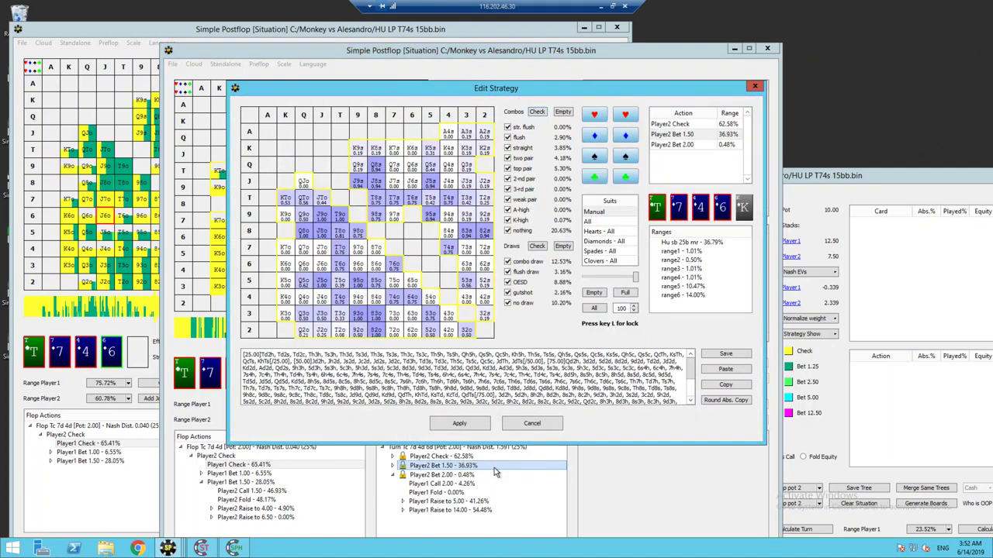
Clear the made-hand filters and view flushes, straights, two pair and top pair in turn, ending on nothing hands.
{"action": "left_click", "coordinate": [564, 112]}
{"action": "left_click", "coordinate": [518, 138]}
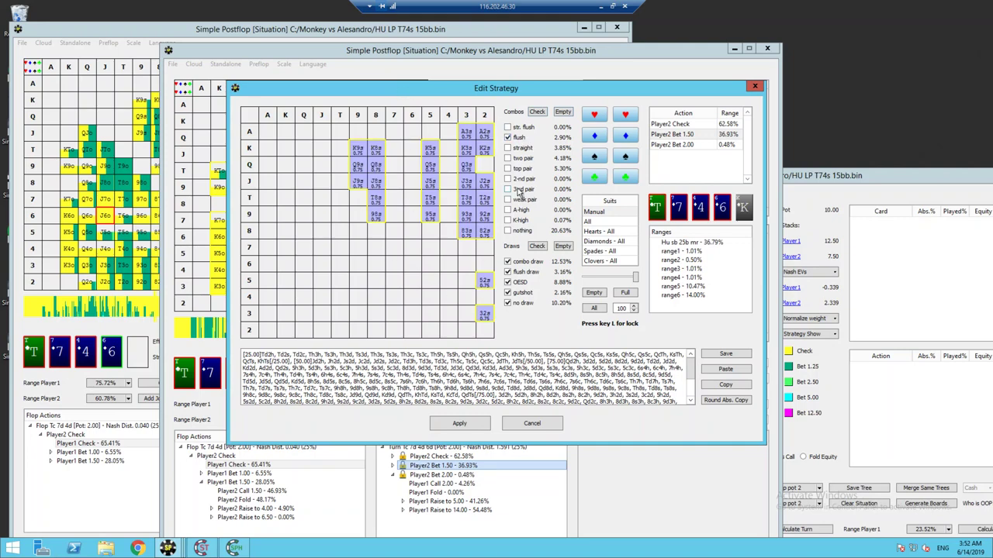
{"action": "left_click", "coordinate": [523, 139]}
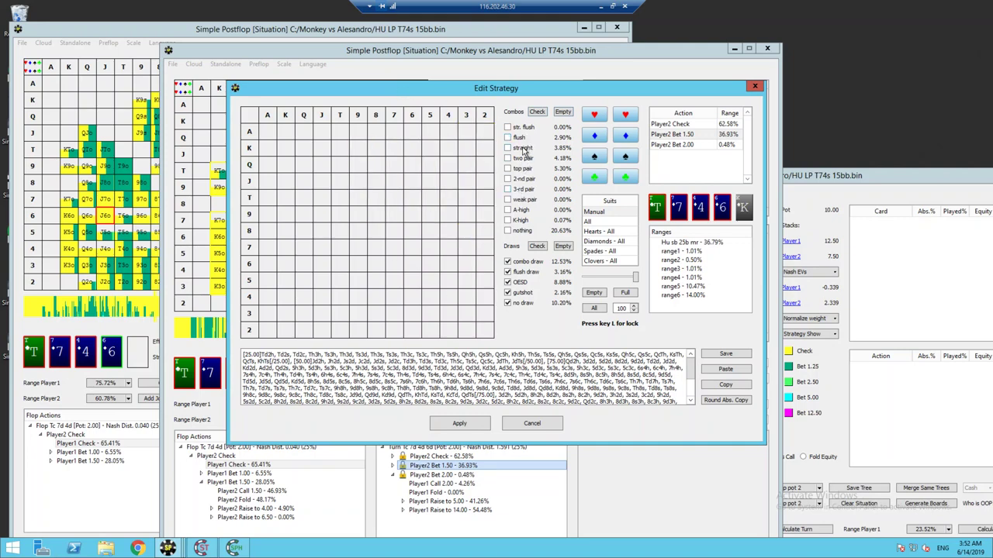
{"action": "left_click", "coordinate": [523, 148]}
{"action": "left_click", "coordinate": [523, 149]}
{"action": "left_click", "coordinate": [526, 159]}
{"action": "left_click", "coordinate": [526, 159]}
{"action": "left_click", "coordinate": [526, 168]}
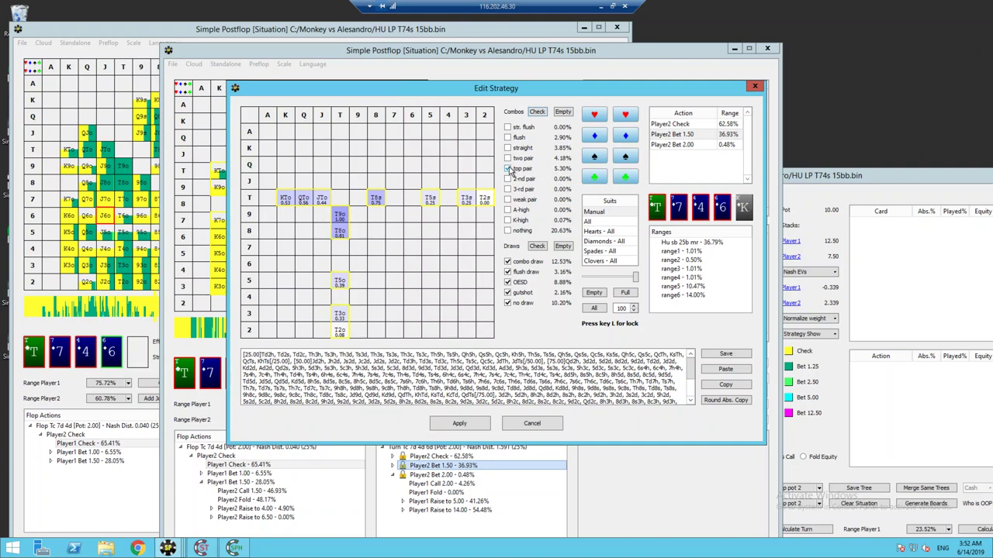
{"action": "left_click", "coordinate": [511, 169]}
{"action": "left_click", "coordinate": [509, 231]}
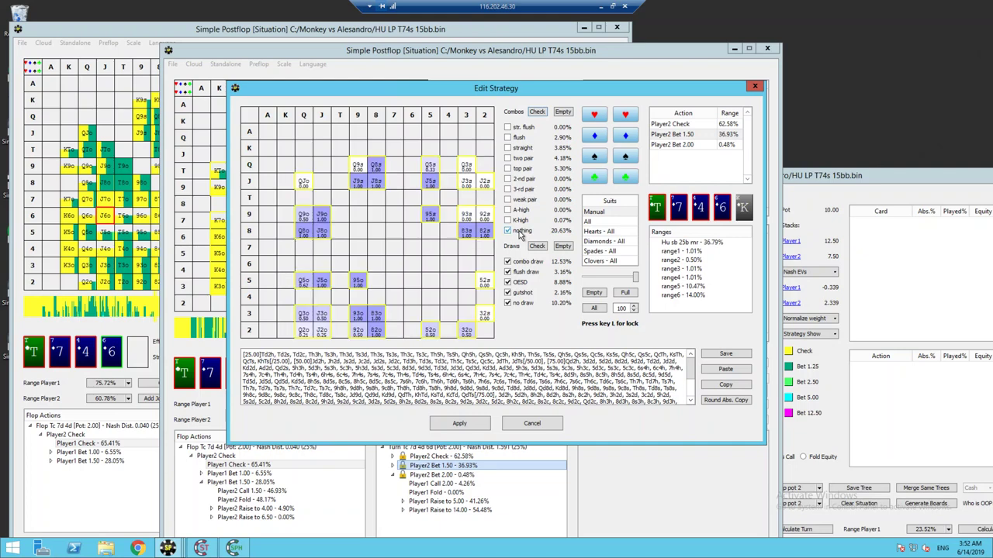
Clear the draw filters and view combo draws, then flush draws, toggling each back off.
{"action": "left_click", "coordinate": [561, 247]}
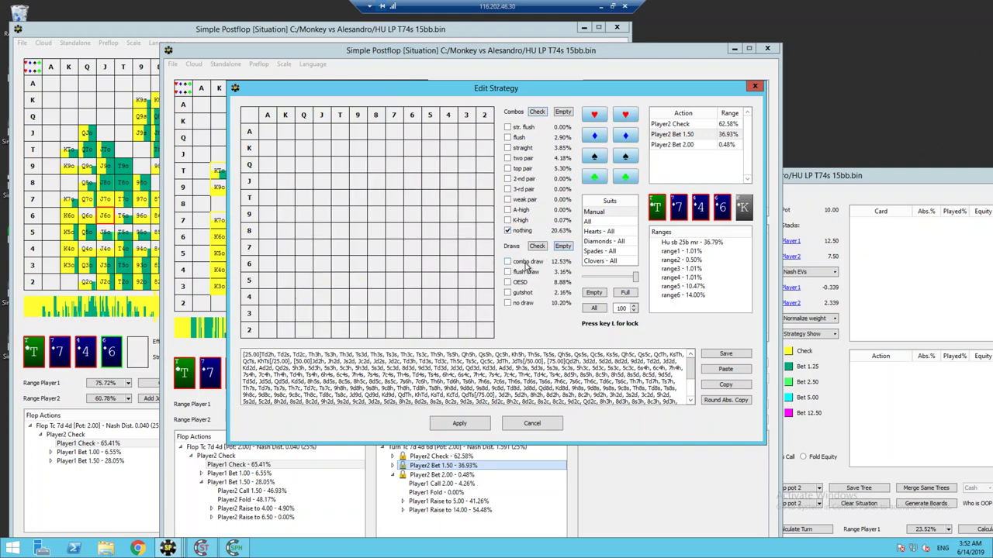
{"action": "left_click", "coordinate": [527, 264]}
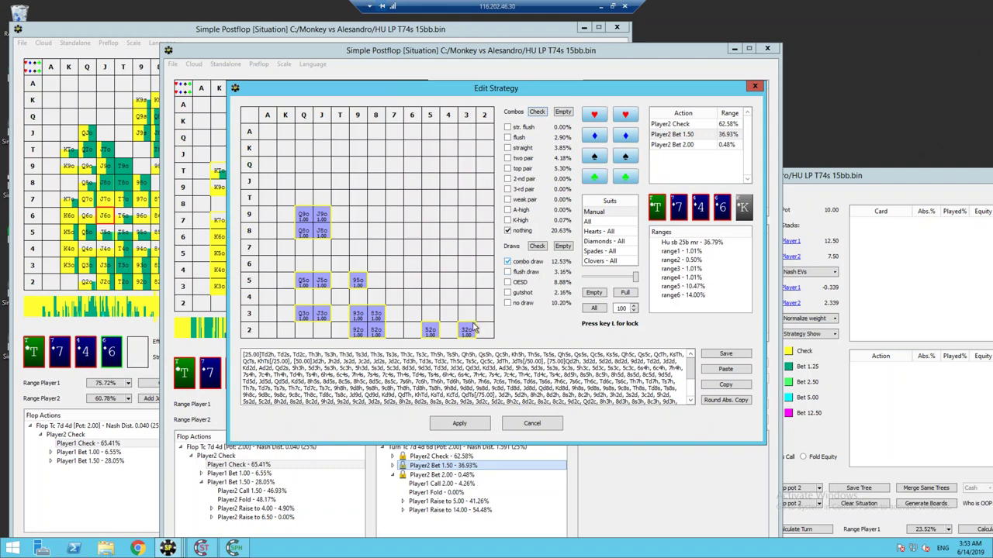
{"action": "left_click", "coordinate": [524, 266]}
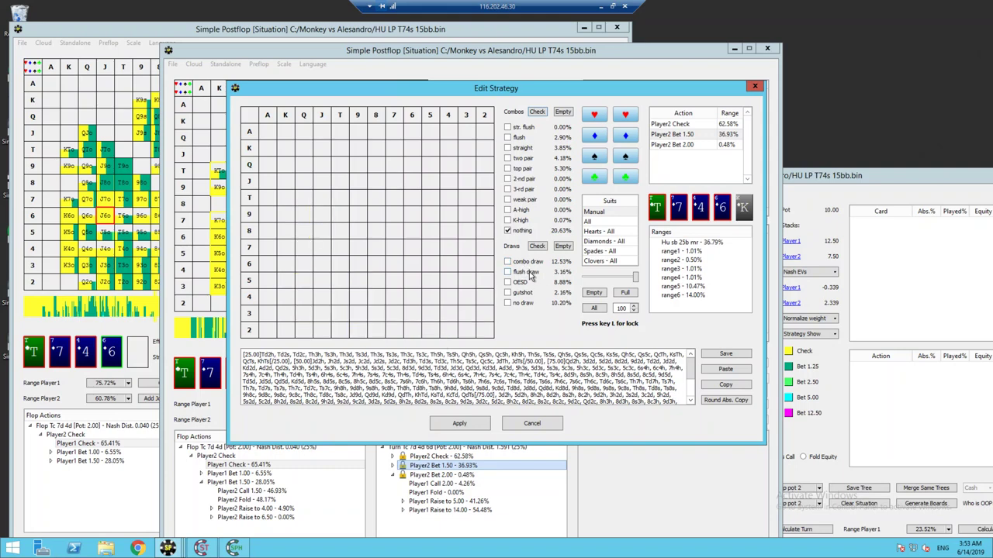
{"action": "left_click", "coordinate": [531, 274]}
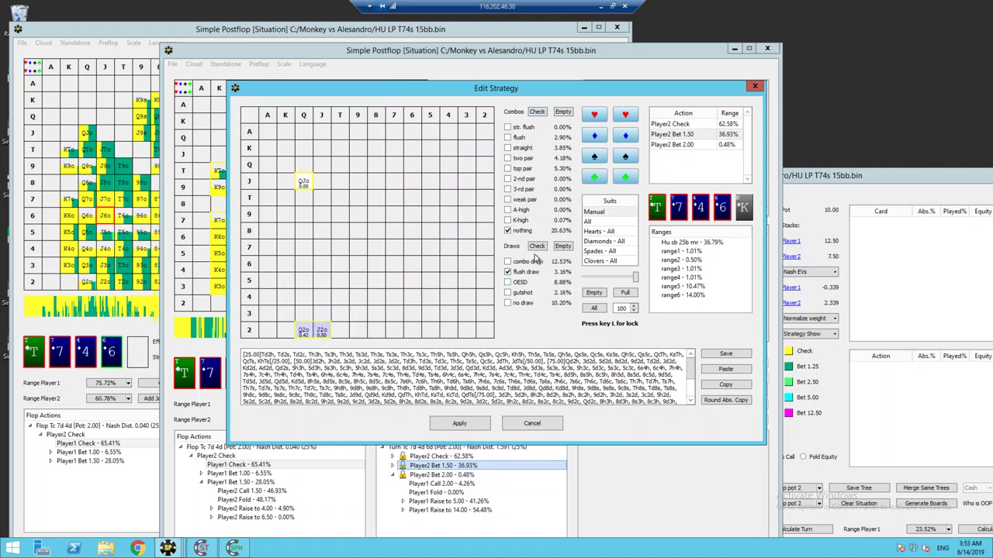
{"action": "left_click", "coordinate": [518, 272]}
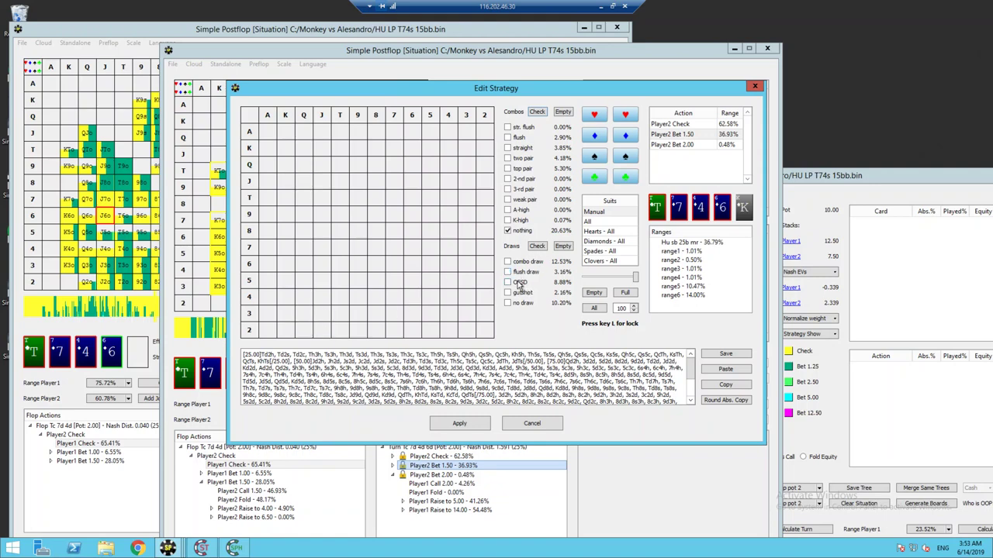
Review open-ended straight draws, then gutshots and no-draw hands in the 1.50 turn-bet range.
{"action": "left_click", "coordinate": [518, 285]}
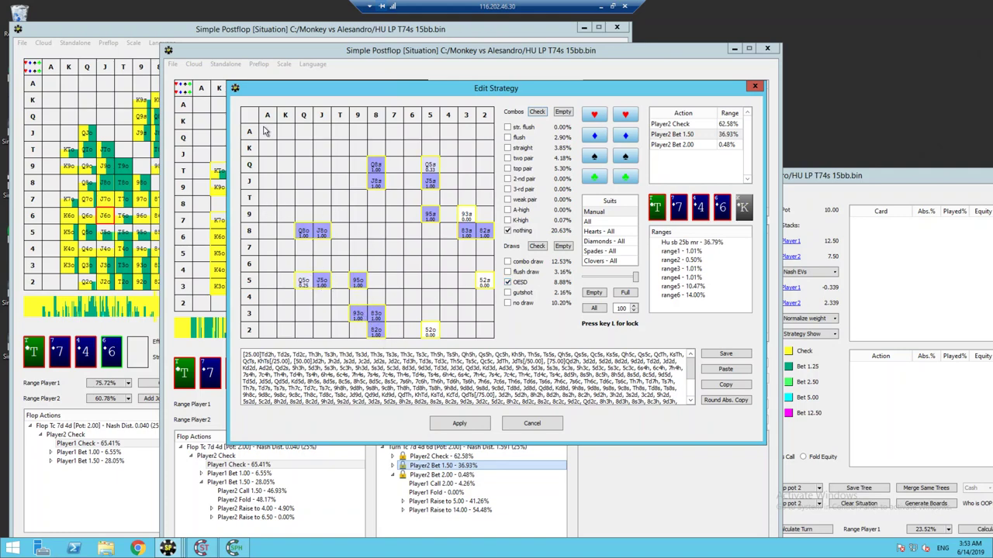
{"action": "left_click", "coordinate": [516, 283]}
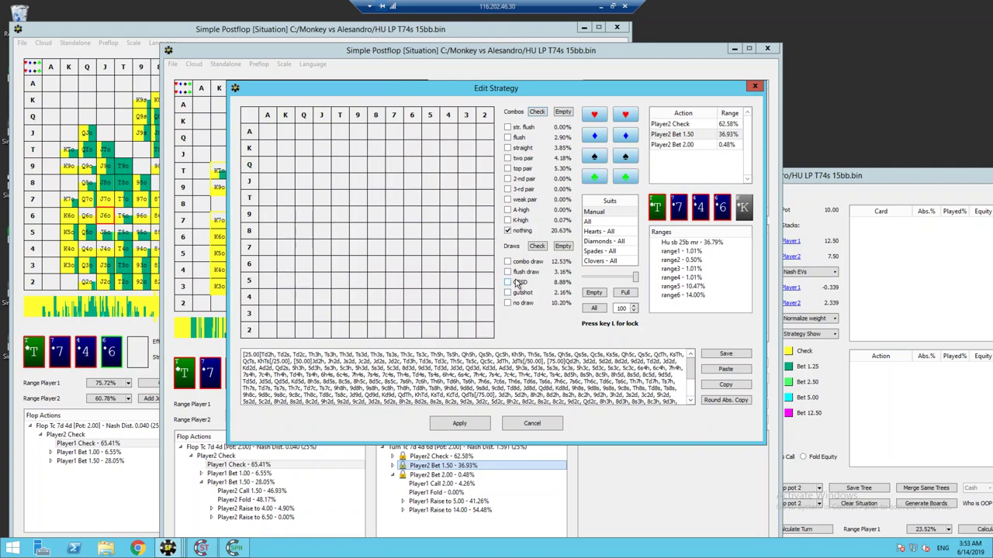
{"action": "left_click", "coordinate": [518, 294]}
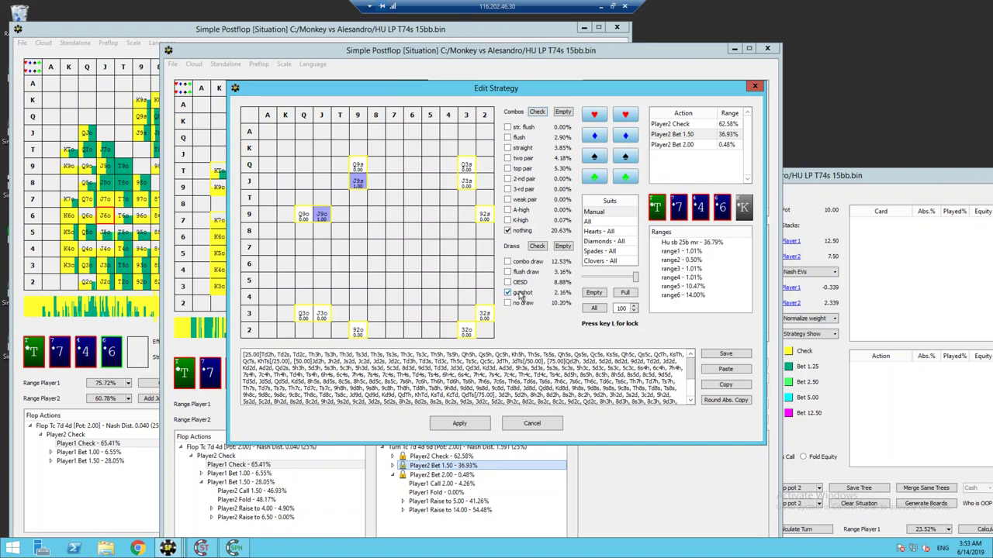
{"action": "left_click", "coordinate": [526, 305]}
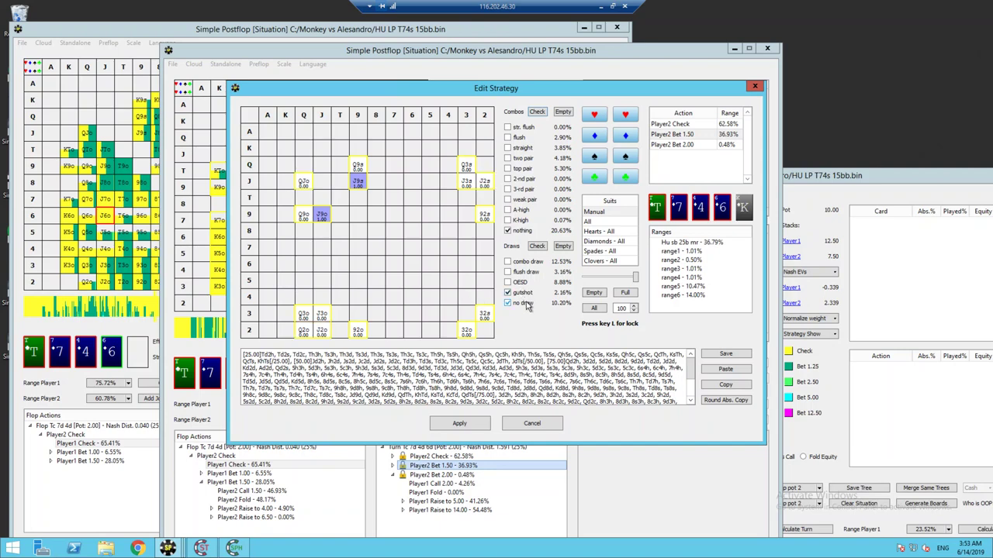
Re-enable all draw and made-hand categories and move the Edit Strategy dialog aside.
{"action": "left_click", "coordinate": [537, 246]}
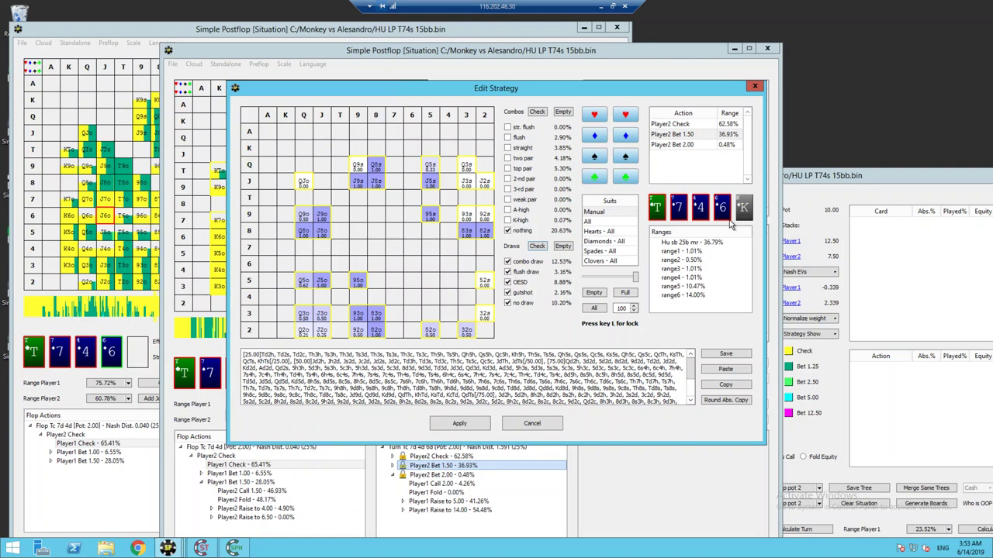
{"action": "left_click", "coordinate": [536, 112]}
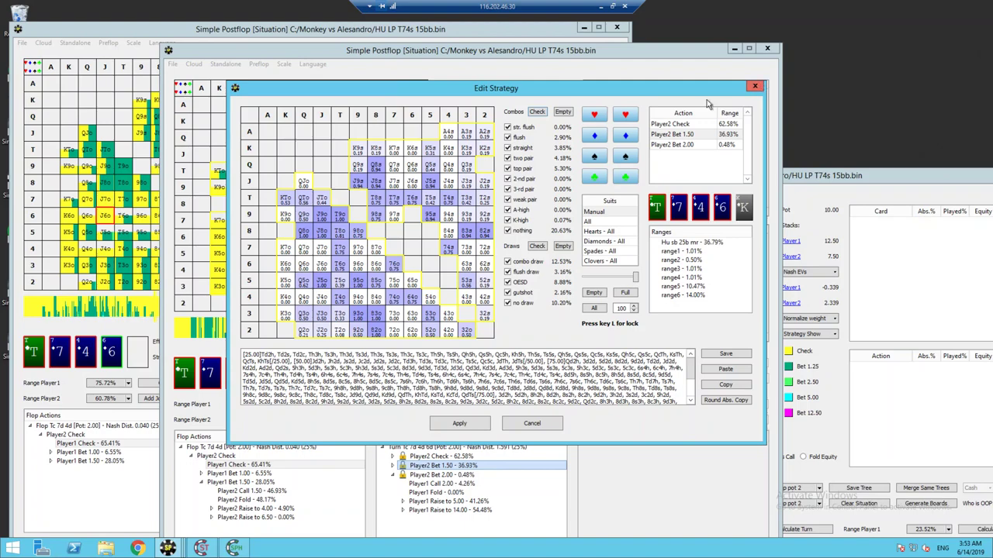
{"action": "left_click_drag", "start_coordinate": [598, 92], "coordinate": [684, 239]}
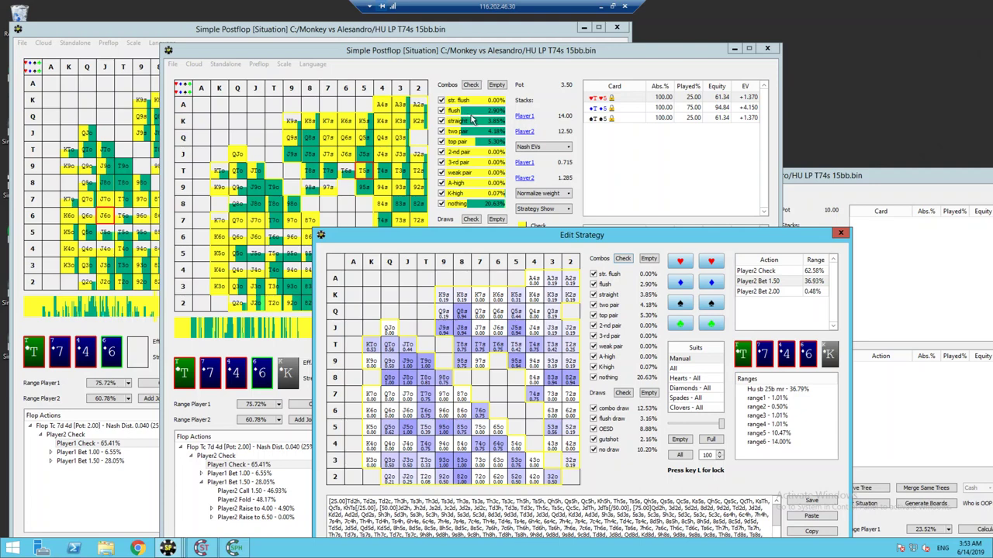
Close the editor and show Player1's turn check after Player2 checks in the locked tree.
{"action": "left_click", "coordinate": [843, 234]}
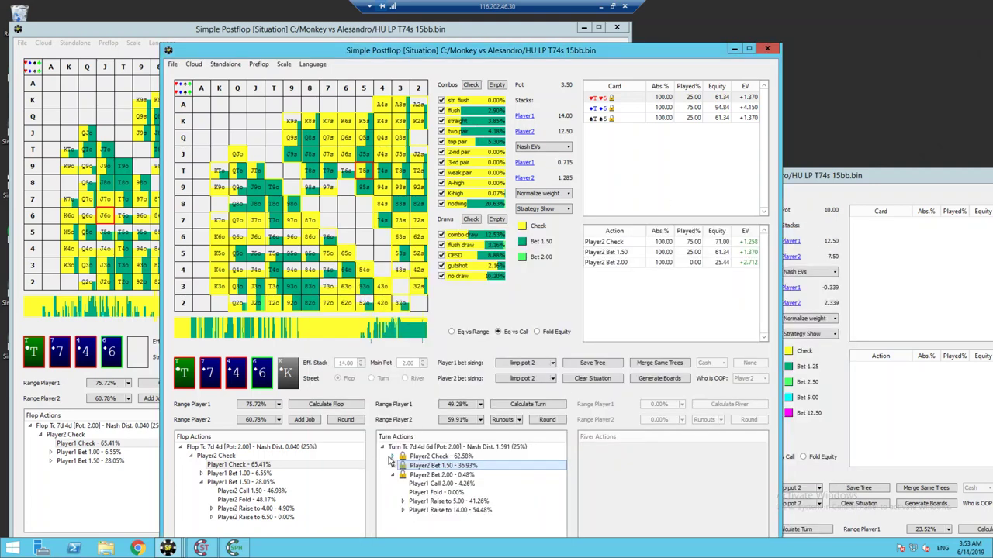
{"action": "left_click", "coordinate": [392, 458]}
{"action": "left_click", "coordinate": [434, 464]}
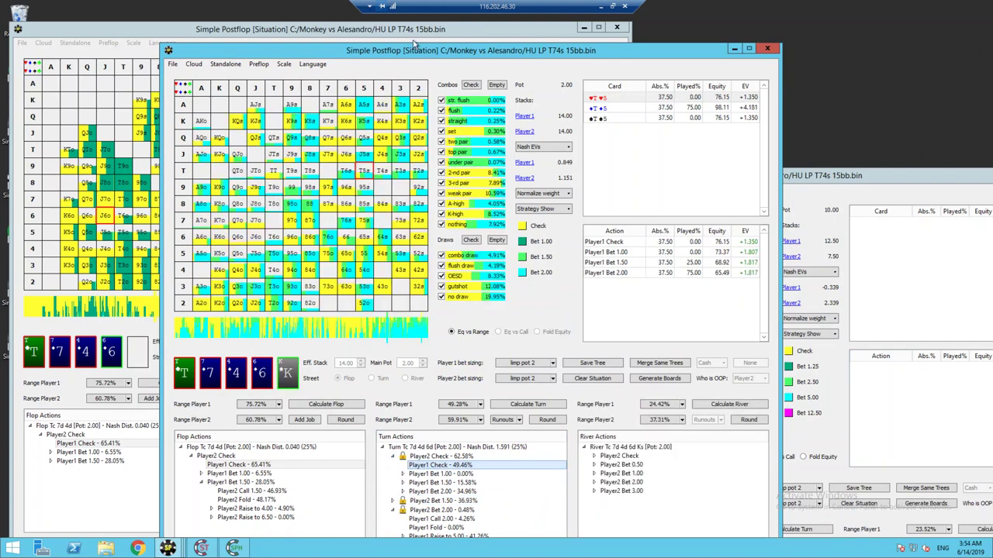
Move the locked window aside and show the GTO tree's Player1 1.50 turn bet after Player2 checks.
{"action": "left_click_drag", "start_coordinate": [409, 51], "coordinate": [673, 32]}
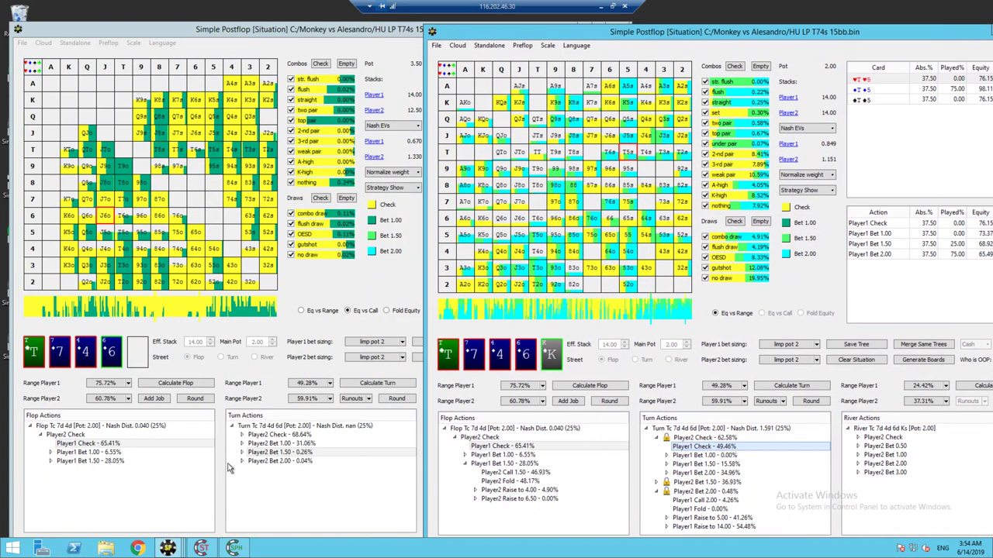
{"action": "left_click", "coordinate": [242, 435]}
{"action": "left_click", "coordinate": [300, 461]}
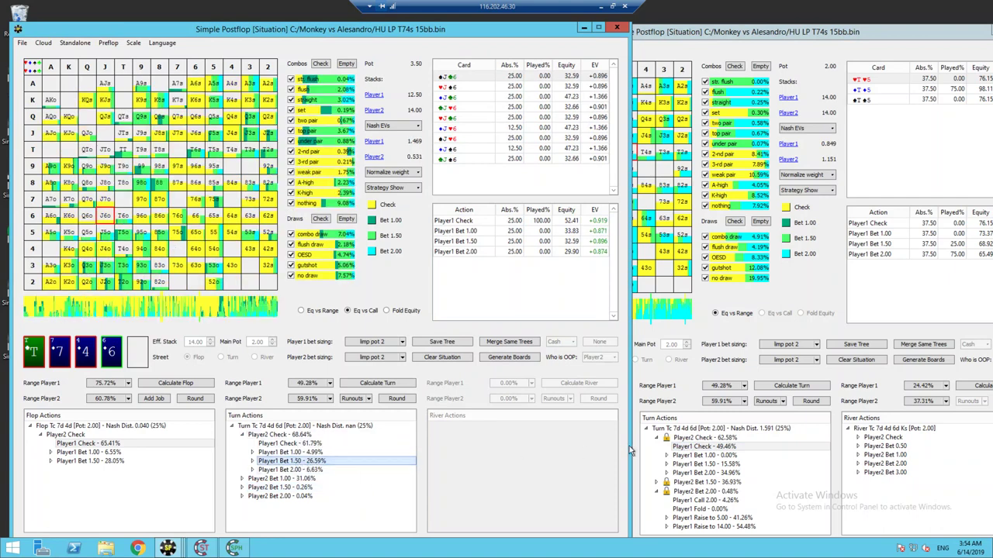
At the locked tree's 2.00 turn bet, view only under pair and 2nd pair hands, then restore all categories.
{"action": "left_click", "coordinate": [740, 473]}
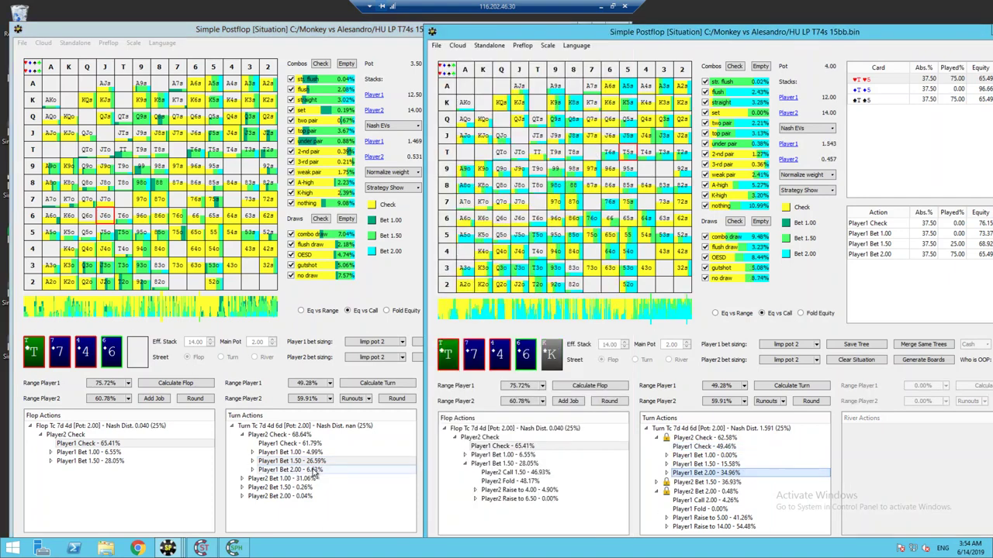
{"action": "left_click", "coordinate": [760, 66]}
{"action": "left_click", "coordinate": [739, 146]}
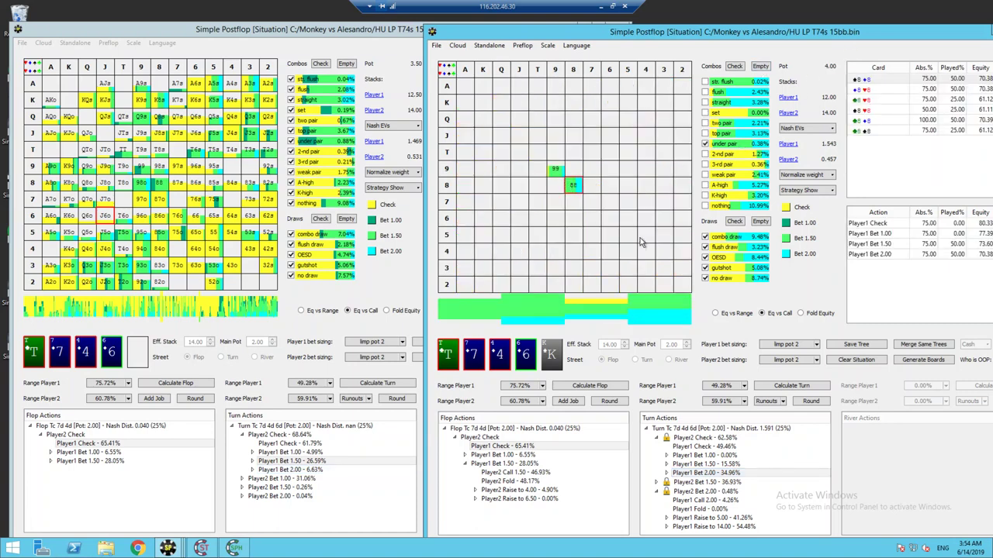
{"action": "left_click", "coordinate": [739, 156]}
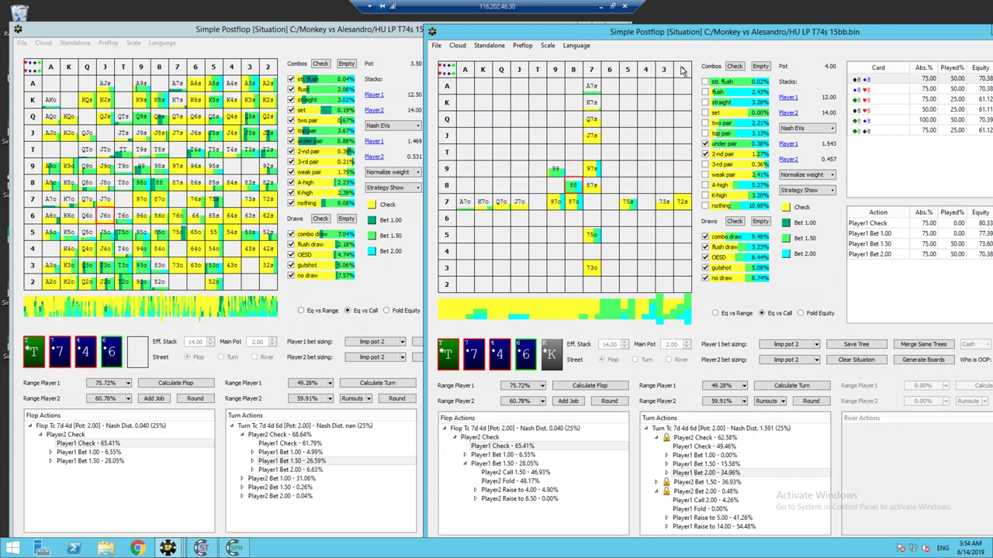
{"action": "left_click", "coordinate": [734, 66]}
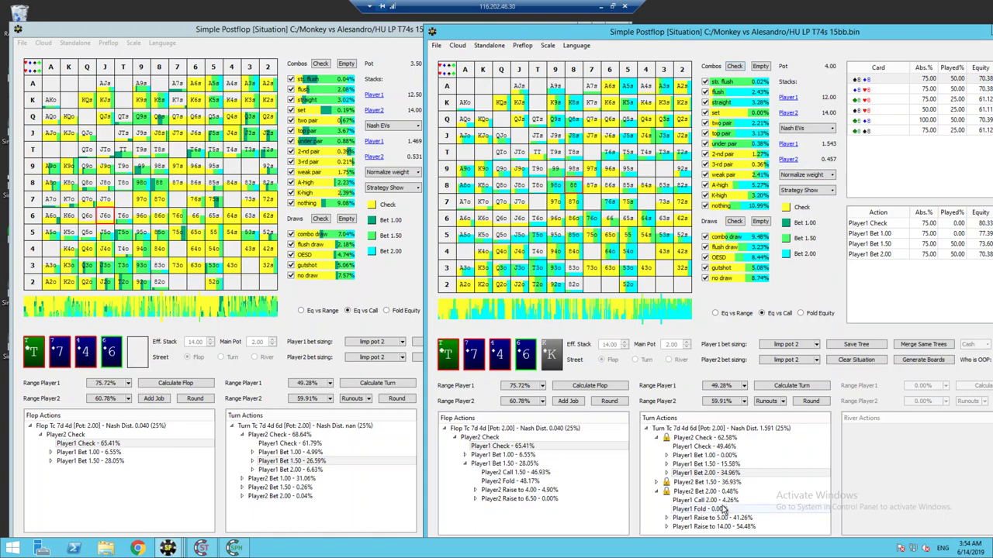
Follow Player1's call of the 1.50 turn bet in both trees and show Player2's Ks river 5.00 bet strategy.
{"action": "left_click", "coordinate": [656, 482]}
{"action": "left_click", "coordinate": [704, 491]}
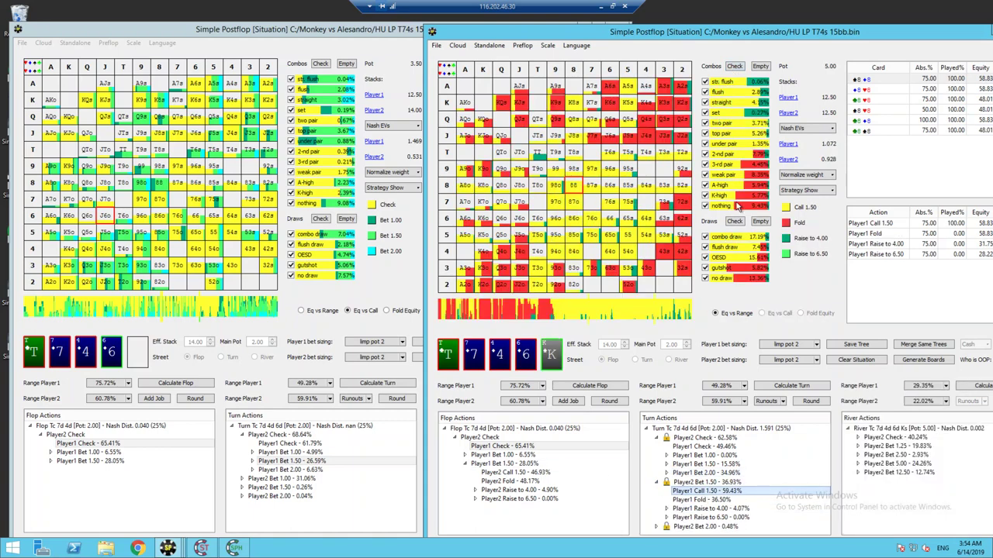
{"action": "left_click", "coordinate": [243, 488]}
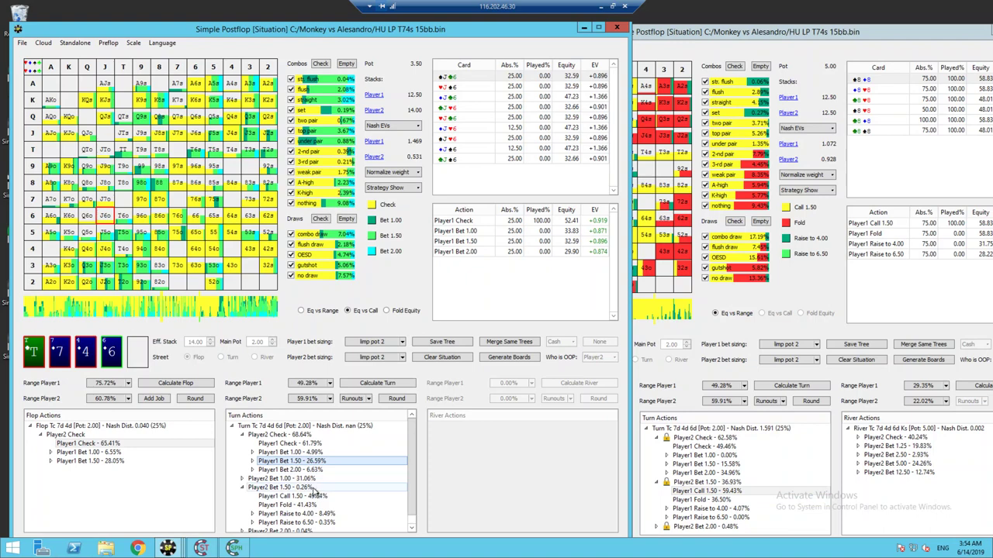
{"action": "left_click", "coordinate": [752, 439]}
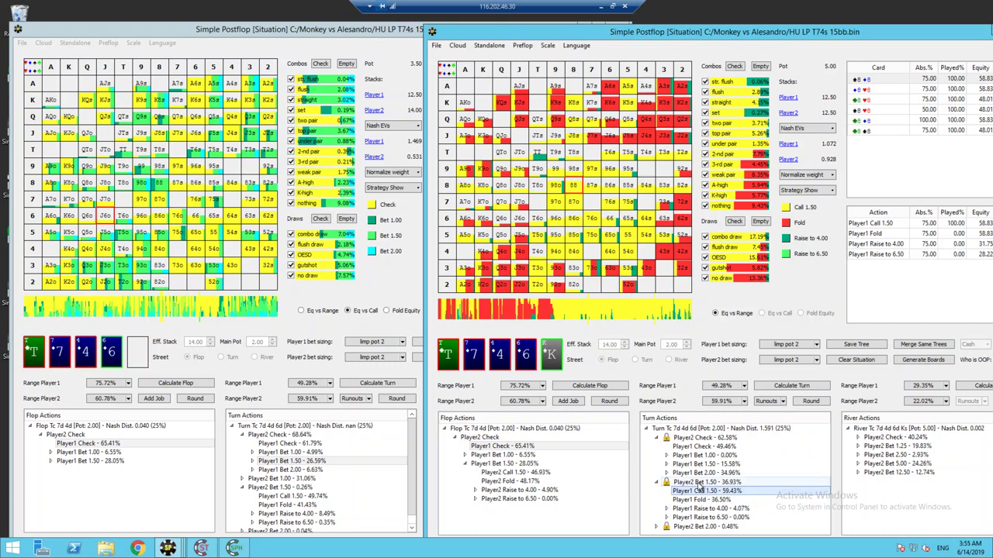
{"action": "left_click", "coordinate": [892, 464]}
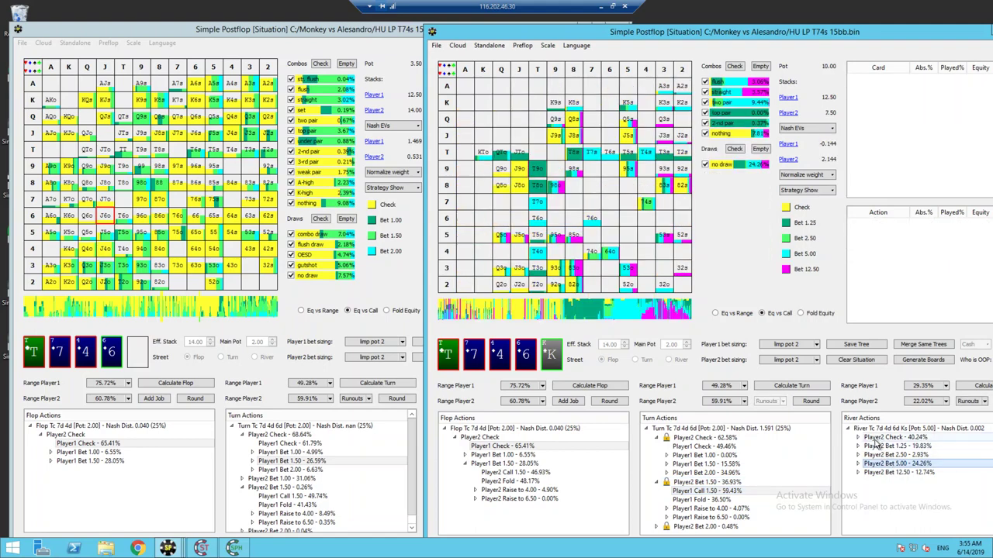
{"action": "right_click", "coordinate": [876, 437]}
{"action": "left_click", "coordinate": [893, 446]}
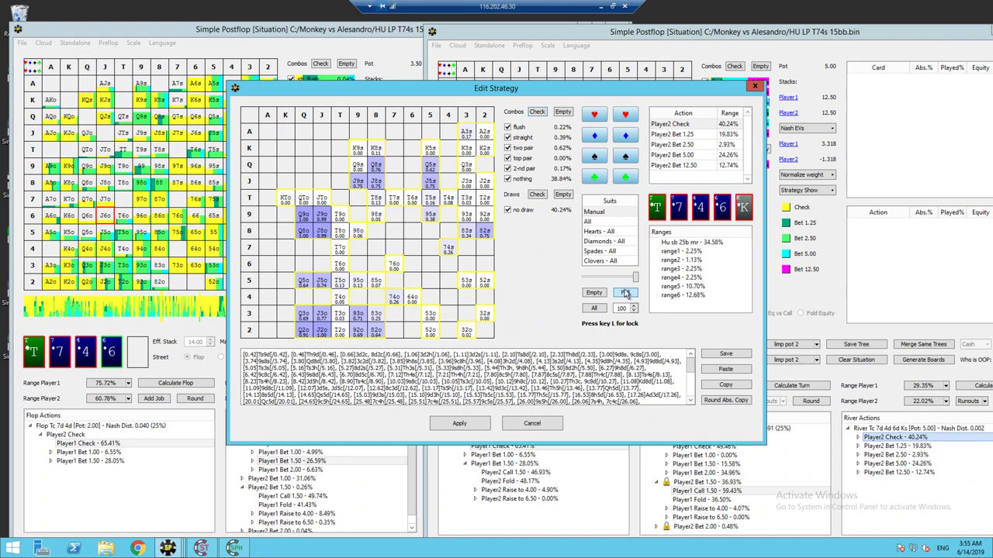
{"action": "left_click", "coordinate": [591, 310]}
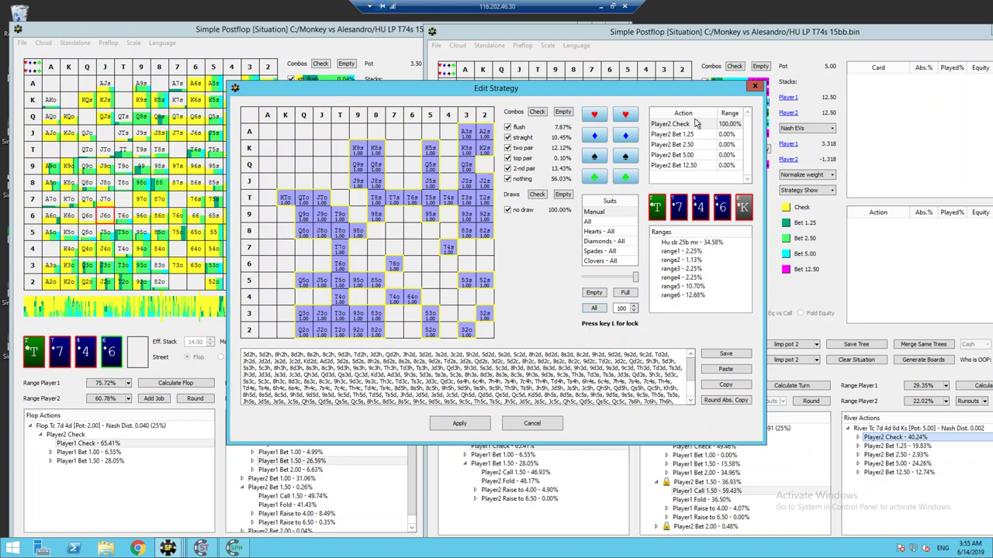
{"action": "left_click", "coordinate": [754, 85]}
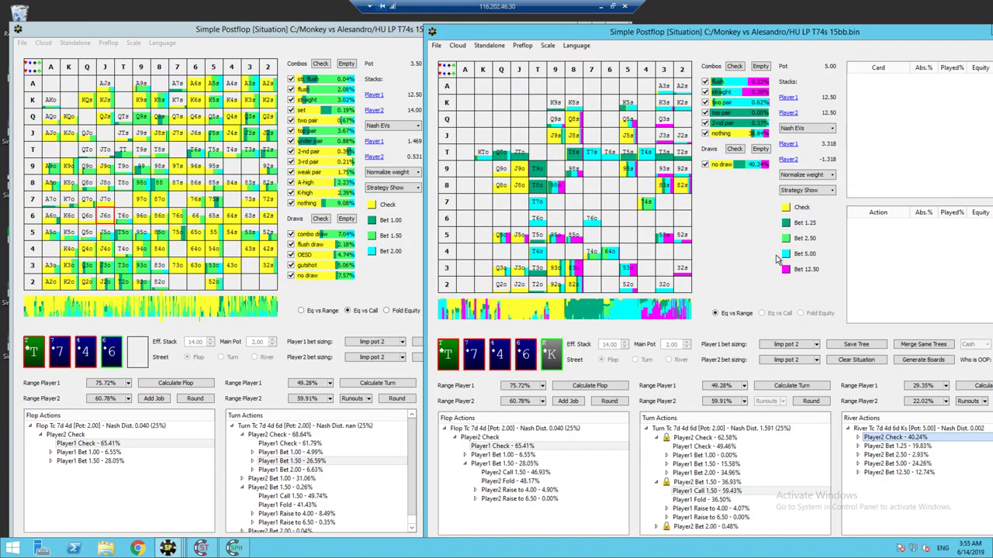
Show Player1's response to the 5.00 river bet, then return to Player2's 5.00 river bet range.
{"action": "left_click", "coordinate": [857, 464]}
{"action": "left_click", "coordinate": [875, 473]}
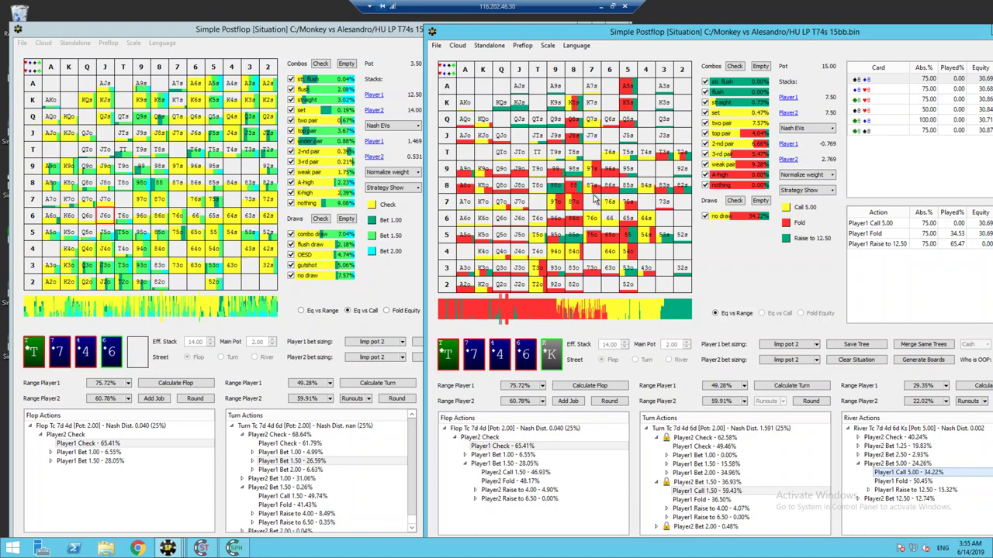
{"action": "left_click", "coordinate": [897, 463]}
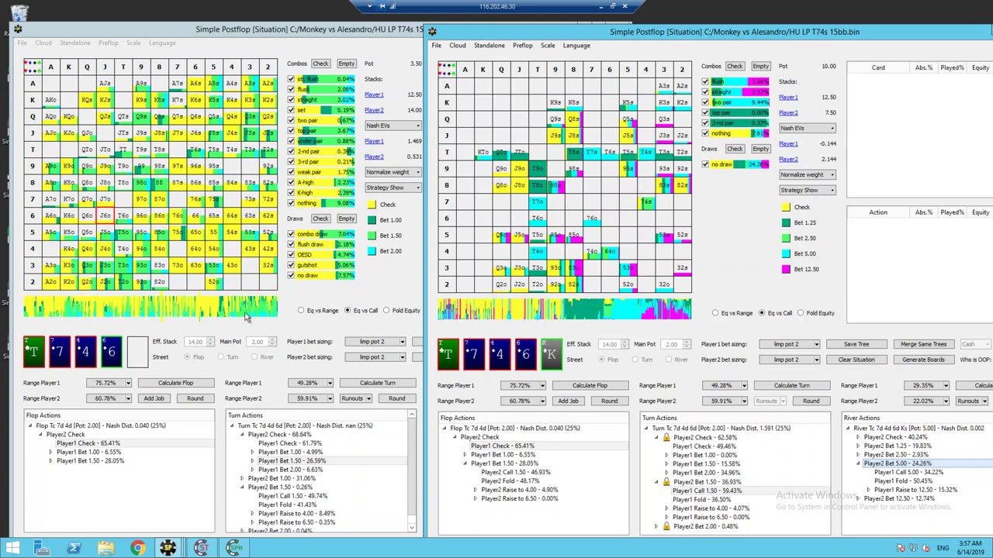
Collapse the GTO tree's turn check line, select Player2's 1.00 turn bet, then raise the locked tree.
{"action": "left_click", "coordinate": [241, 436]}
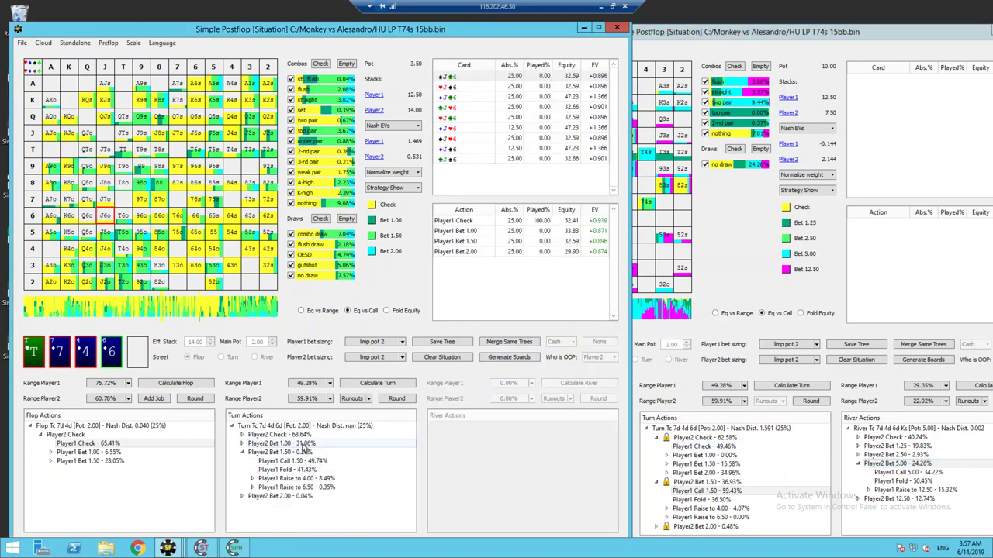
{"action": "left_click", "coordinate": [305, 444]}
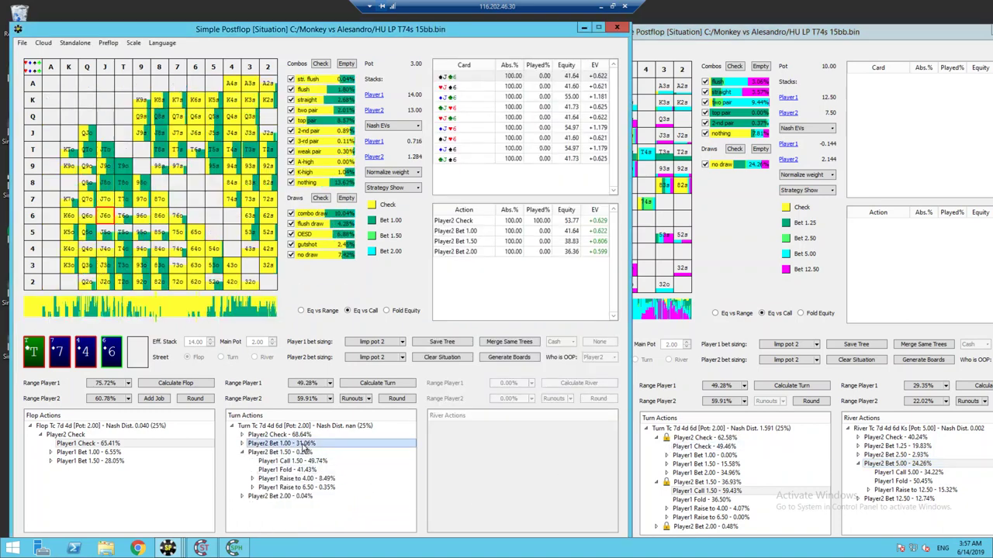
{"action": "left_click", "coordinate": [729, 237]}
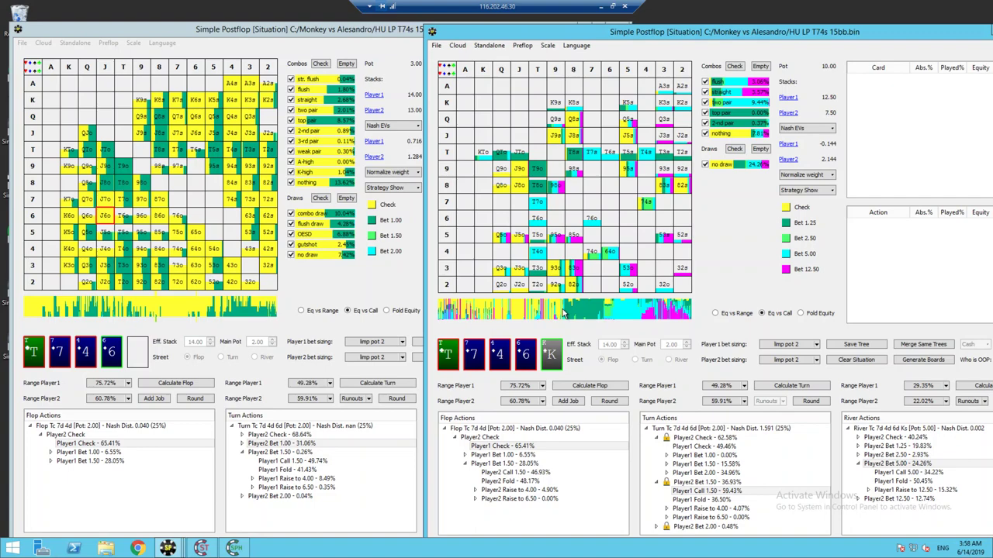
Open Edit Strategy for Player1's response to the 5.00 river bet and clear all hands and categories.
{"action": "right_click", "coordinate": [893, 465]}
{"action": "left_click", "coordinate": [921, 471]}
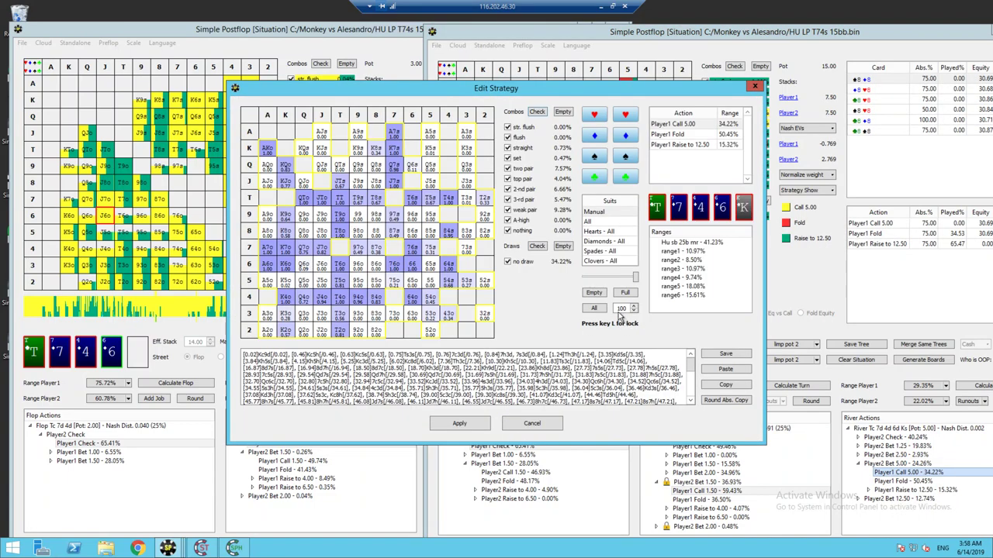
{"action": "left_click", "coordinate": [594, 295]}
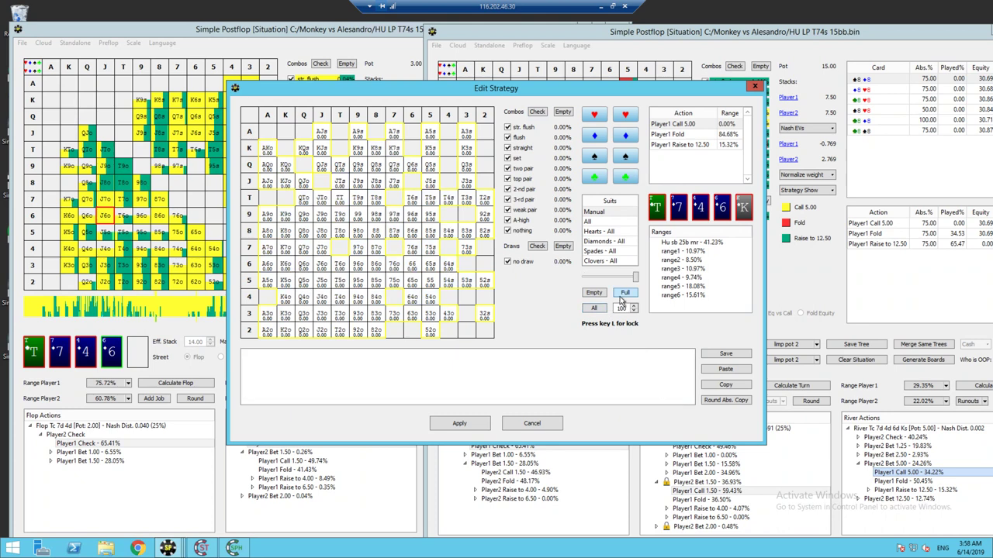
{"action": "left_click", "coordinate": [563, 113]}
Make Player1 call with 2nd pair, top pair, two pair, sets, straights and flushes, then close the editor.
{"action": "left_click", "coordinate": [523, 189]}
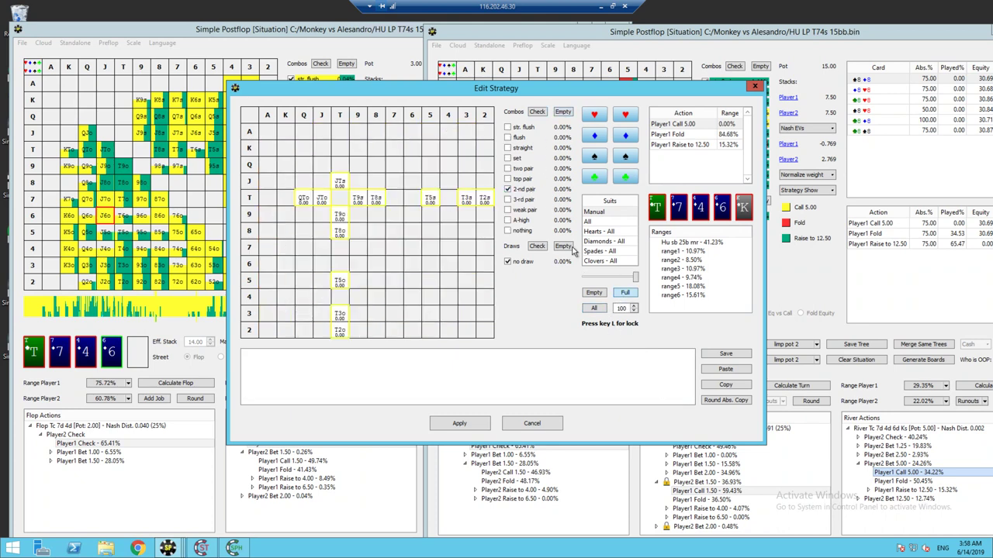
{"action": "left_click", "coordinate": [523, 179]}
{"action": "left_click", "coordinate": [524, 168]}
{"action": "left_click", "coordinate": [521, 158]}
{"action": "left_click", "coordinate": [525, 149]}
{"action": "left_click", "coordinate": [523, 138]}
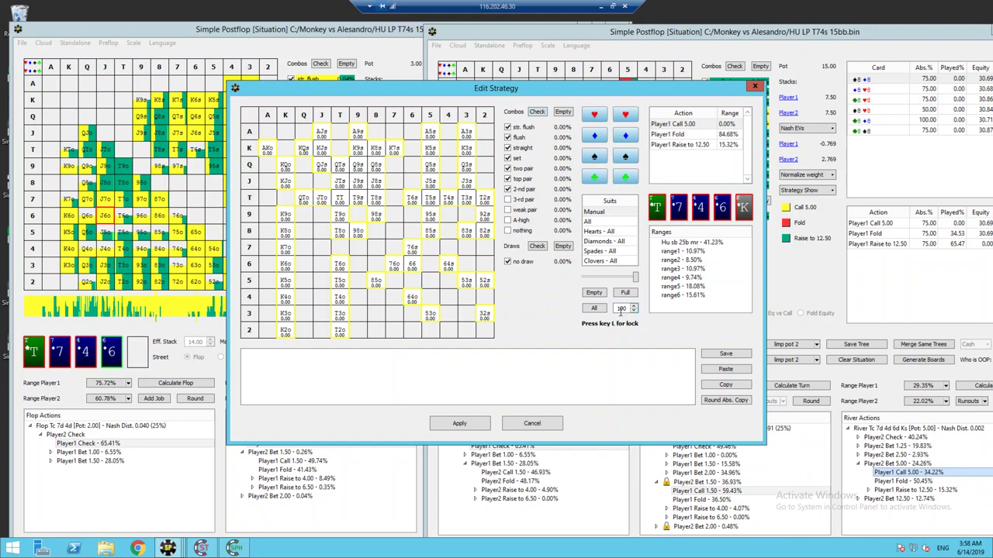
{"action": "left_click", "coordinate": [593, 309]}
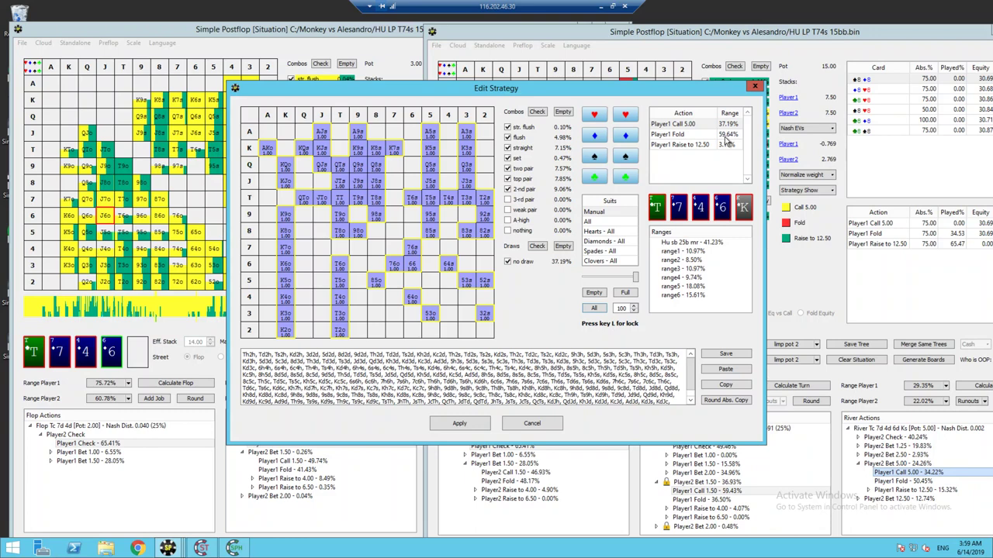
{"action": "left_click", "coordinate": [756, 86]}
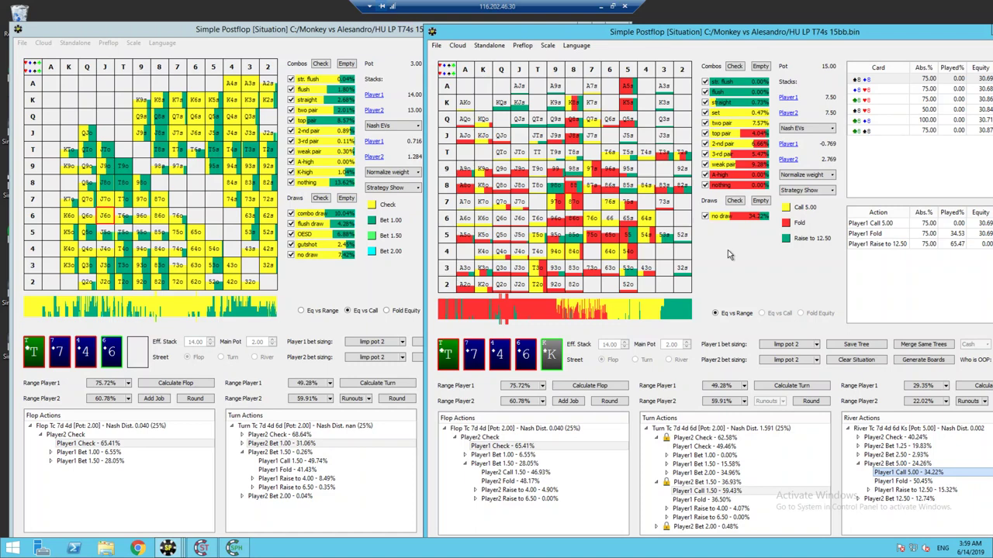
Restore the remote session to a window, move it higher, and bring OBS Studio to the front.
{"action": "left_click", "coordinate": [612, 5]}
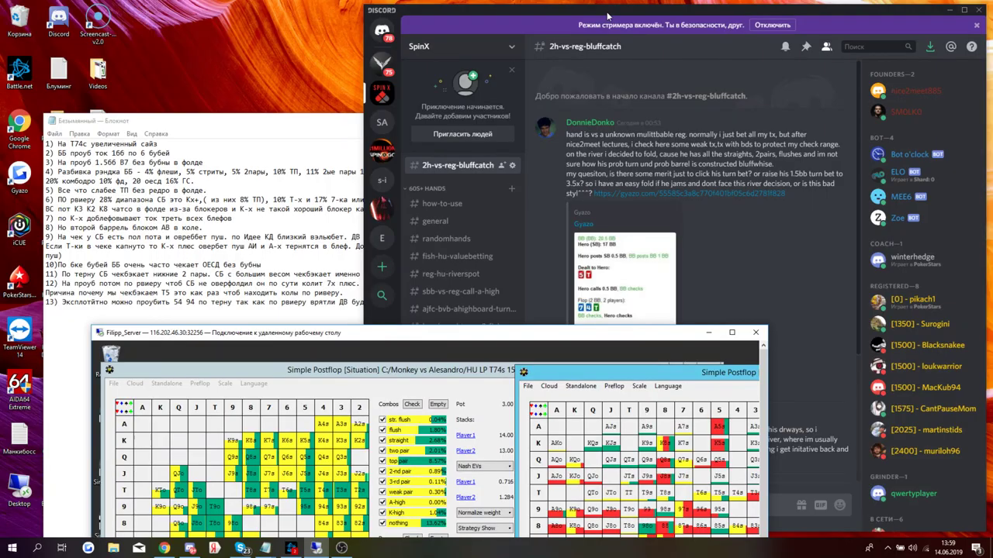
{"action": "left_click_drag", "start_coordinate": [405, 331], "coordinate": [391, 123]}
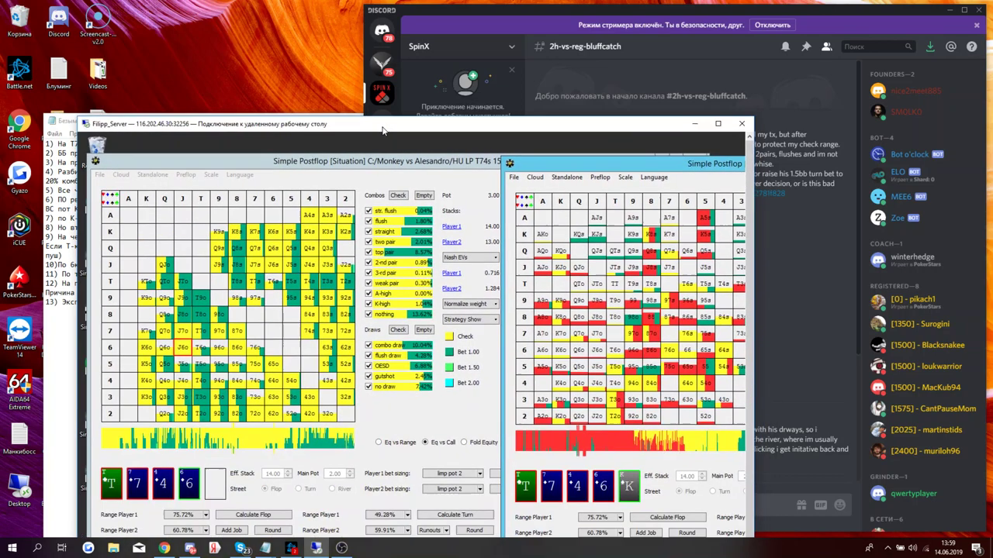
{"action": "left_click", "coordinate": [341, 549]}
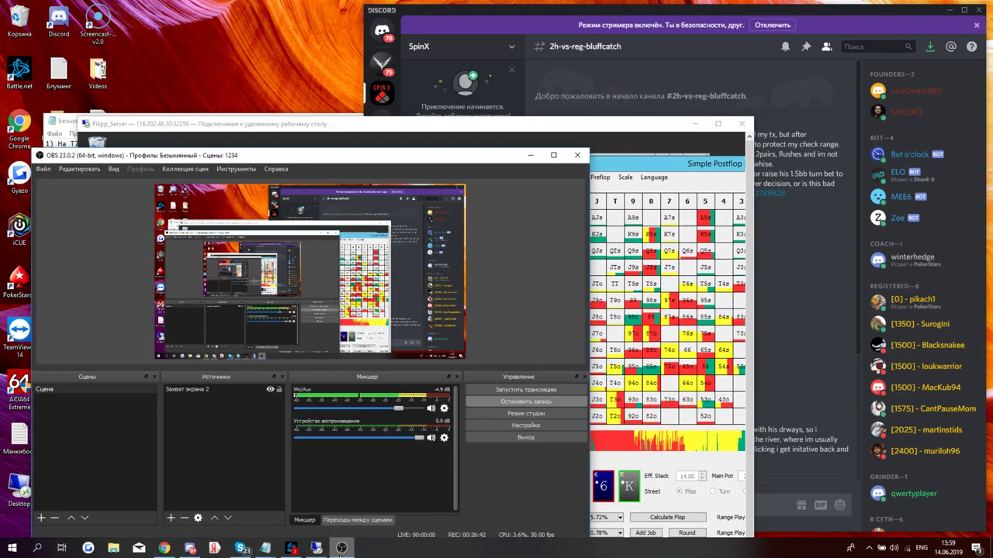
{"action": "left_click", "coordinate": [340, 548]}
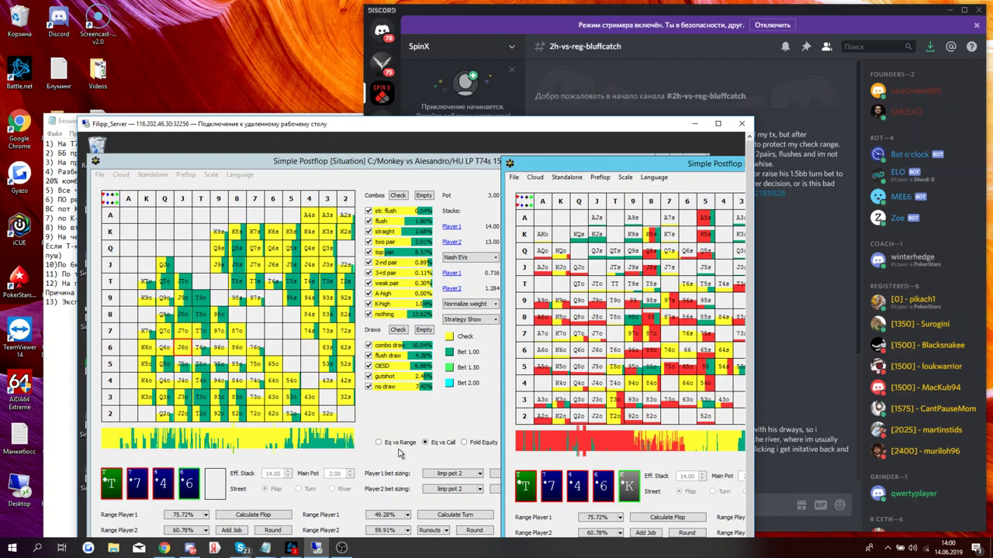
{"action": "left_click", "coordinate": [341, 547]}
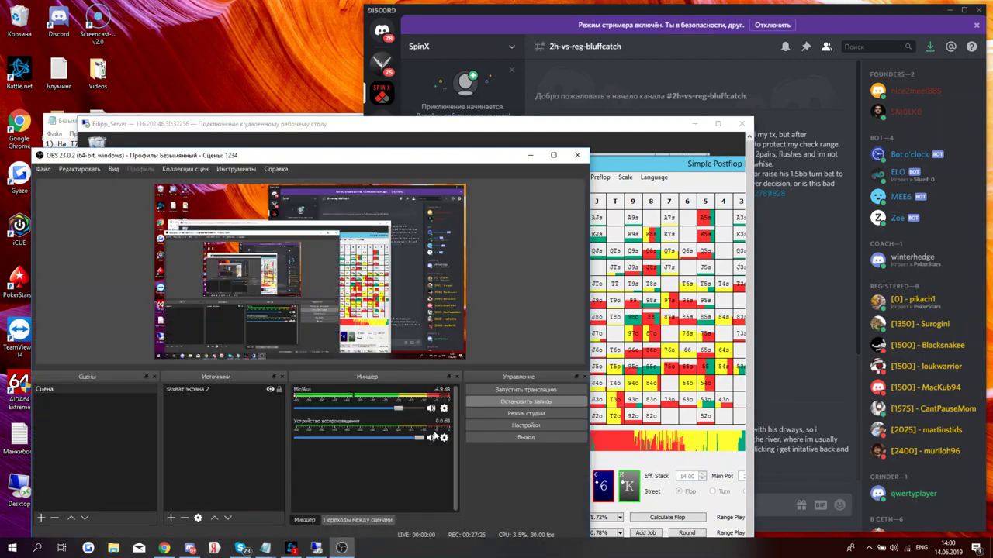